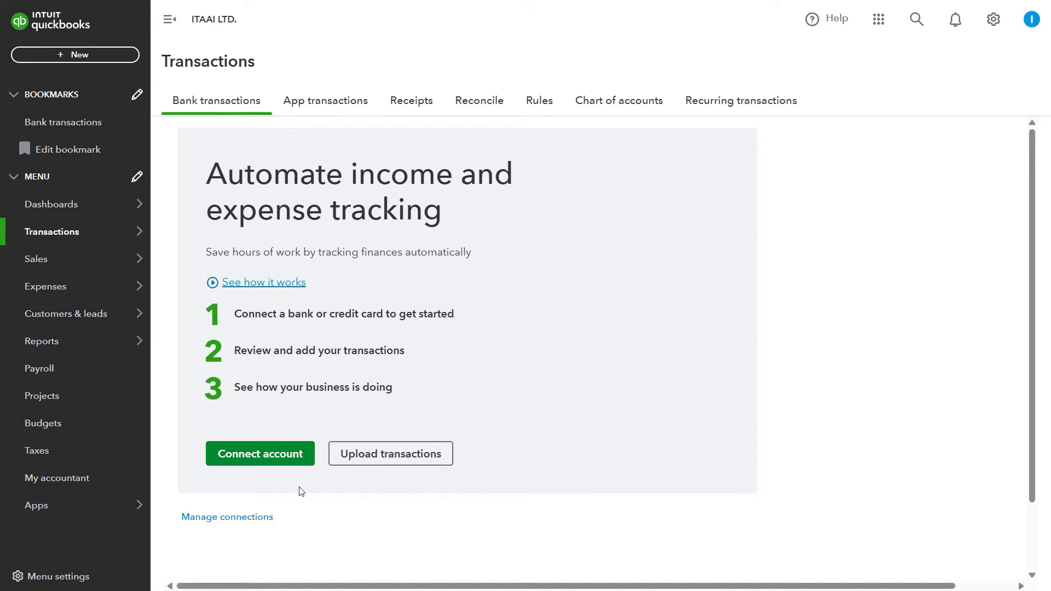
Step: Start a manual upload of bank transactions and check the file formats accepted for the bank statement
{"action": "left_click", "coordinate": [403, 464]}
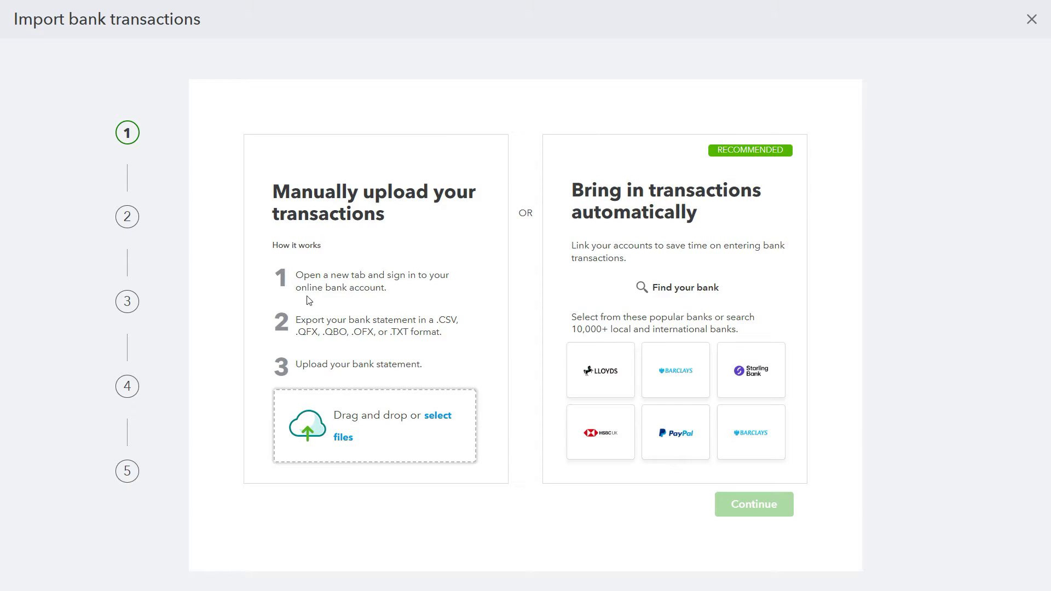
{"action": "left_click_drag", "start_coordinate": [439, 321], "coordinate": [461, 322]}
{"action": "left_click_drag", "start_coordinate": [296, 332], "coordinate": [325, 332]}
{"action": "left_click", "coordinate": [353, 332]}
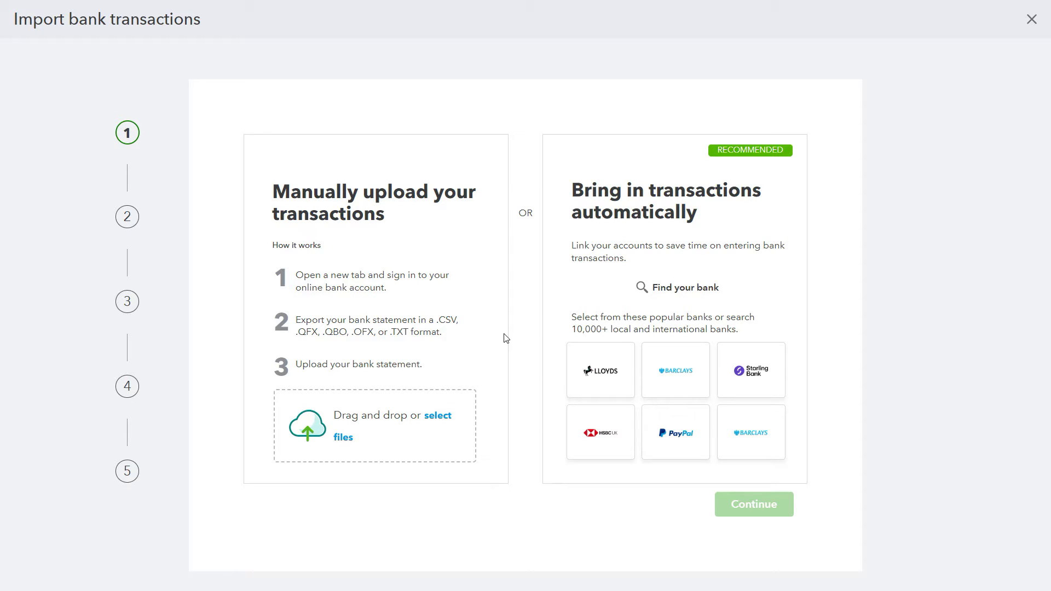
Step: Switch to Excel and review the dates, contacts, descriptions and amounts in the January Barclays bank statement
{"action": "key", "text": "alt+Tab"}
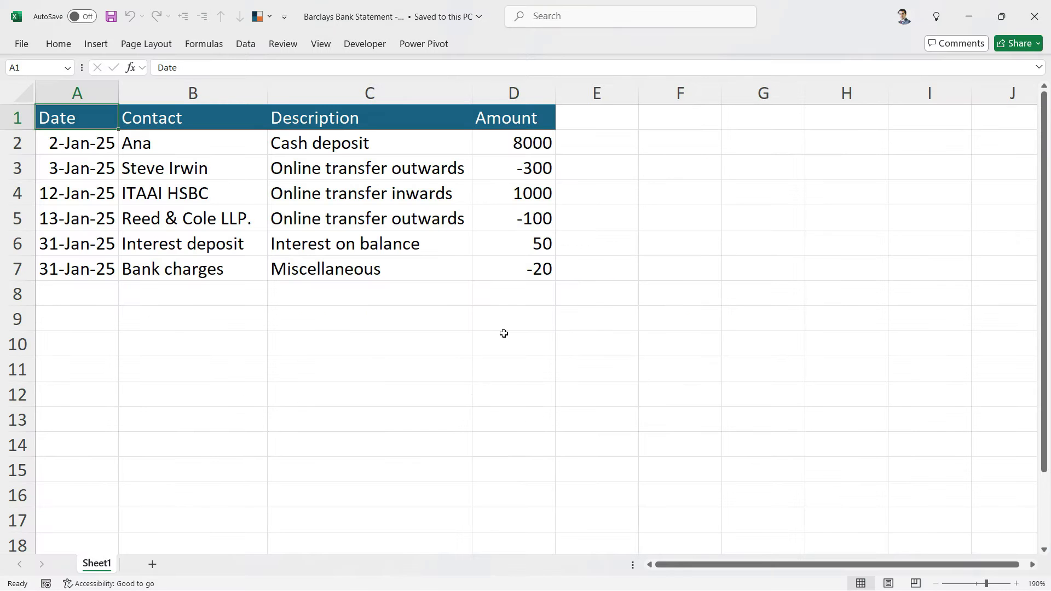
{"action": "left_click", "coordinate": [73, 197]}
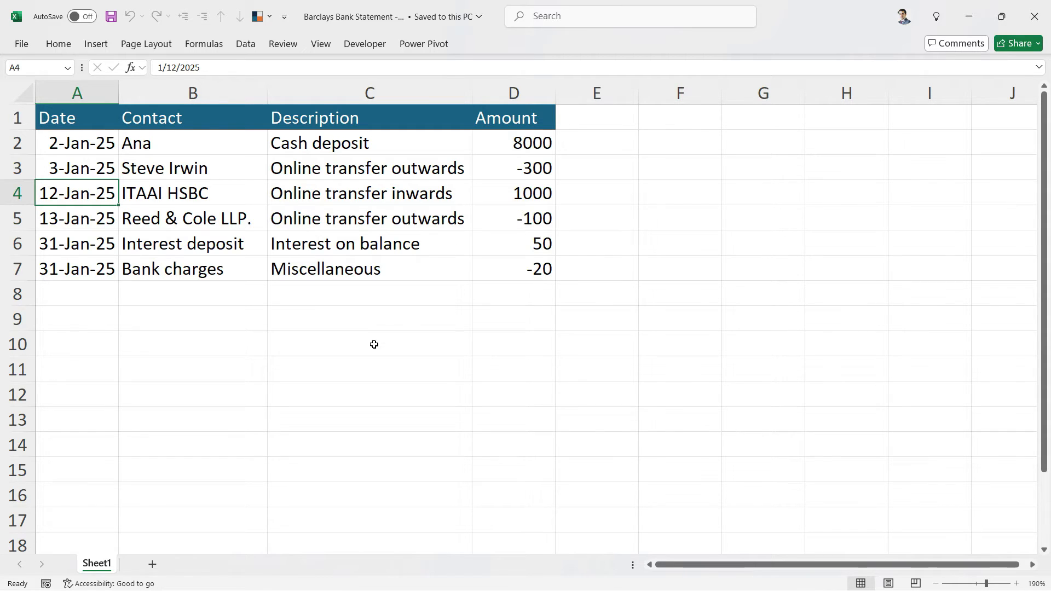
{"action": "left_click", "coordinate": [169, 145]}
{"action": "left_click_drag", "start_coordinate": [187, 143], "coordinate": [525, 215]}
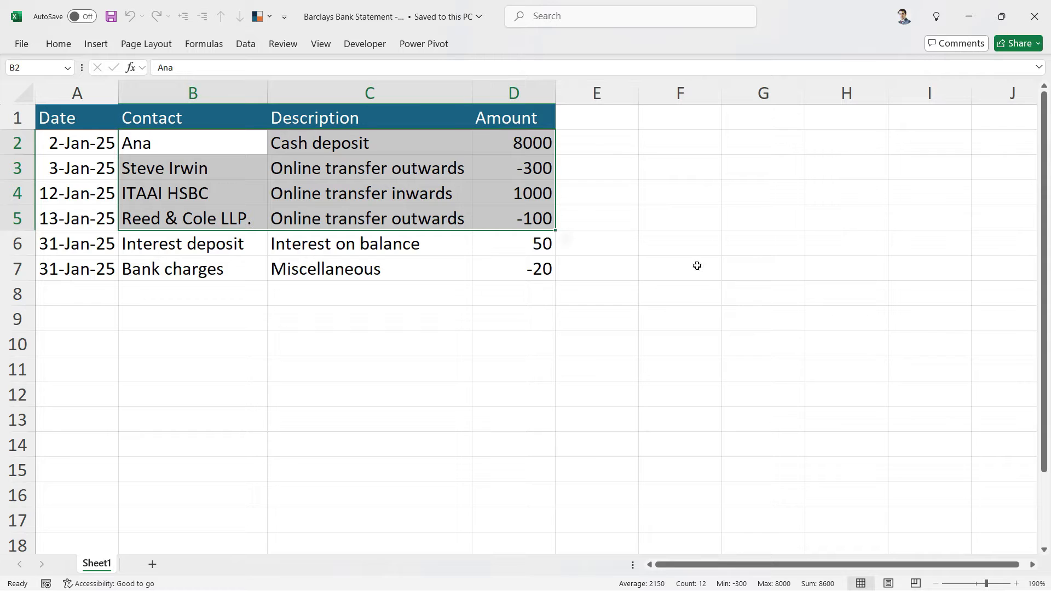
{"action": "left_click_drag", "start_coordinate": [209, 247], "coordinate": [512, 280]}
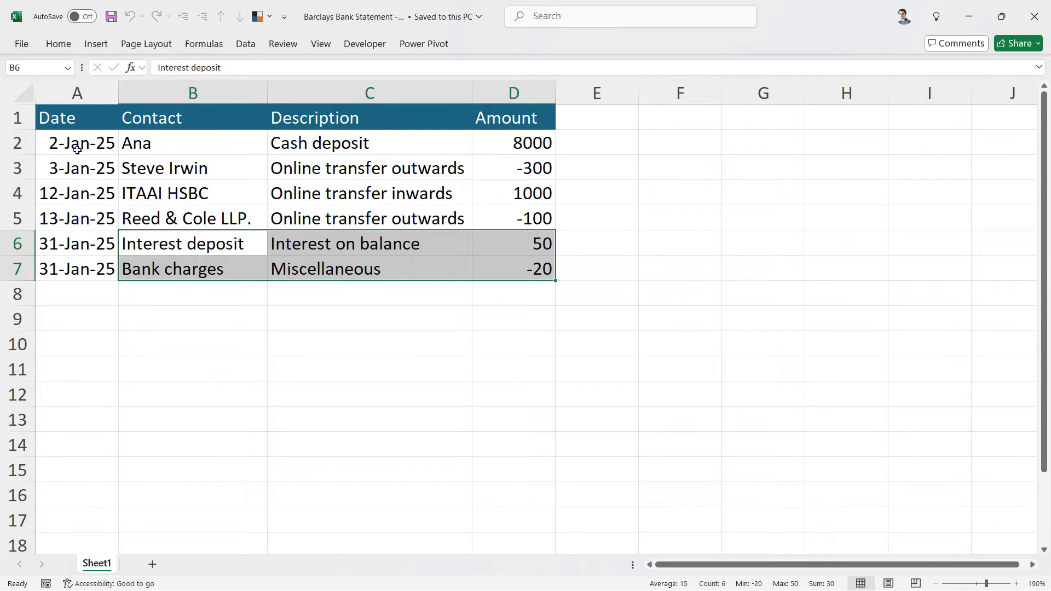
{"action": "left_click", "coordinate": [67, 125]}
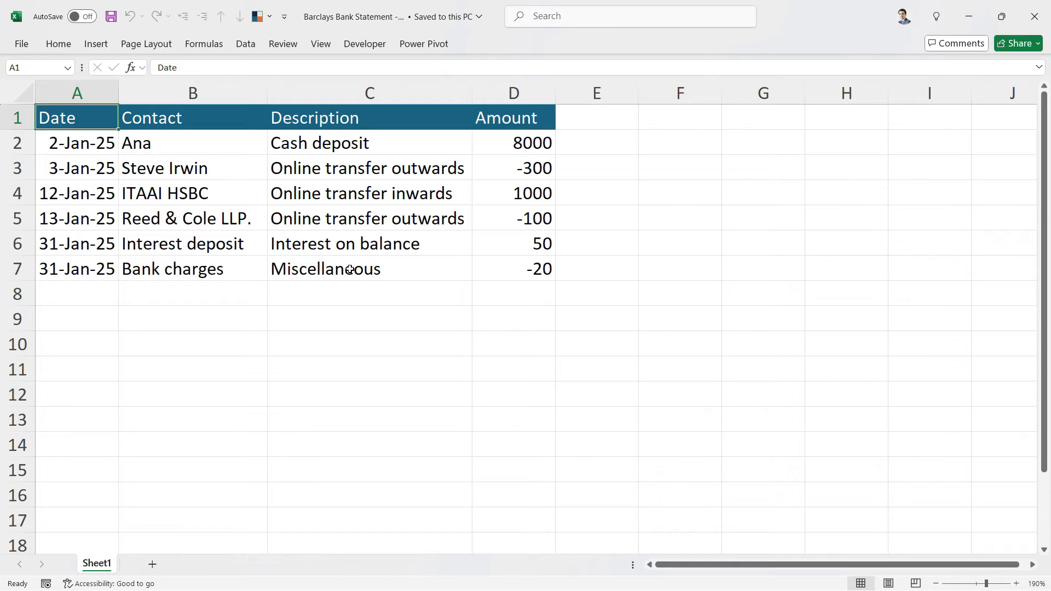
Step: Save a copy of Barclays Bank Statement - Jan as CSV (Macintosh) in the 5. Reconciling banks folder
{"action": "left_click", "coordinate": [18, 48]}
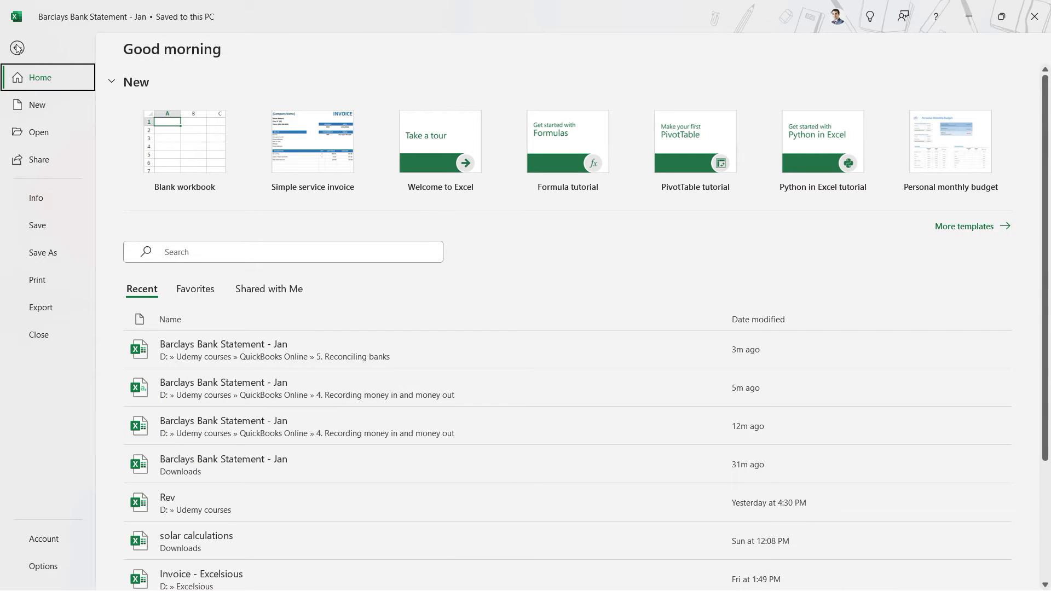
{"action": "left_click", "coordinate": [52, 258]}
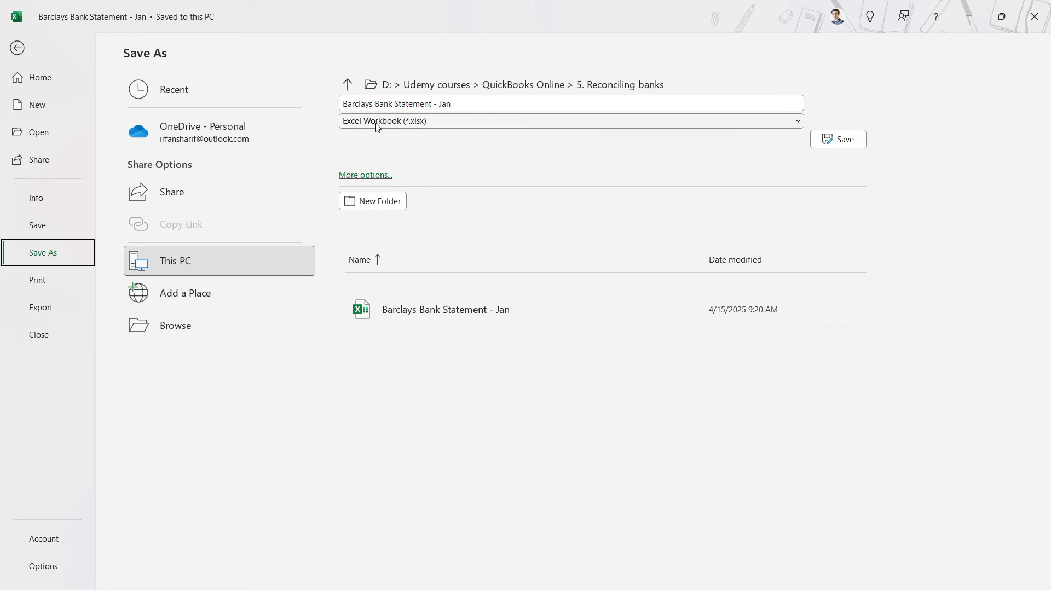
{"action": "left_click", "coordinate": [685, 125]}
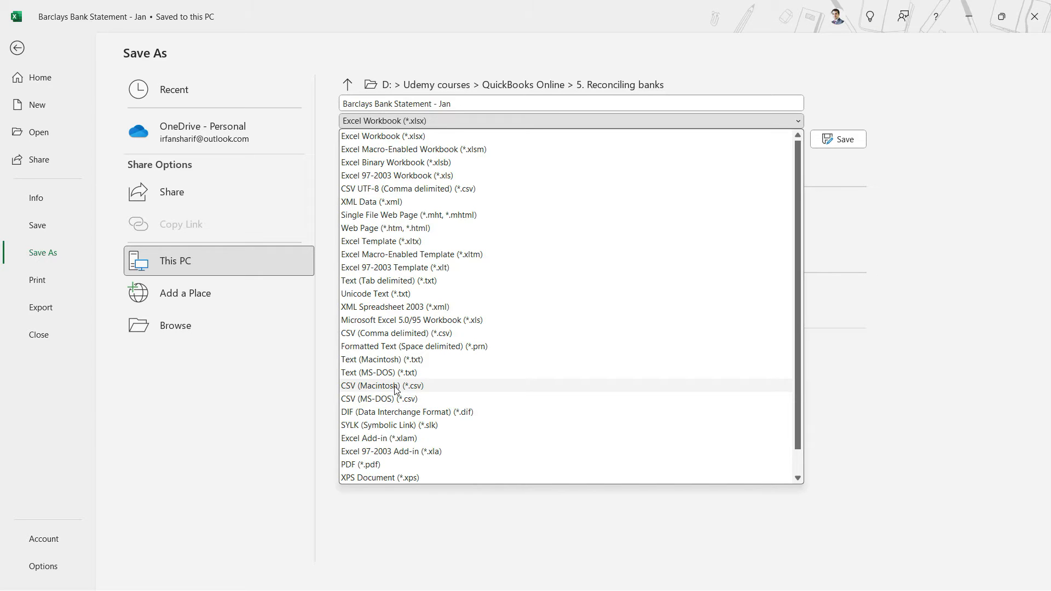
{"action": "left_click", "coordinate": [397, 387]}
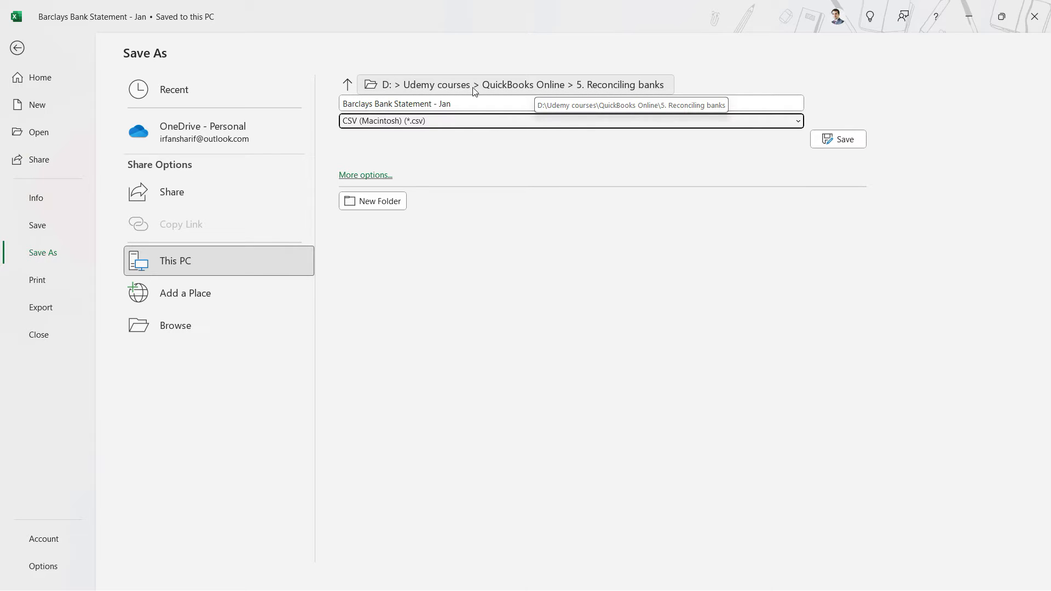
{"action": "left_click", "coordinate": [524, 84]}
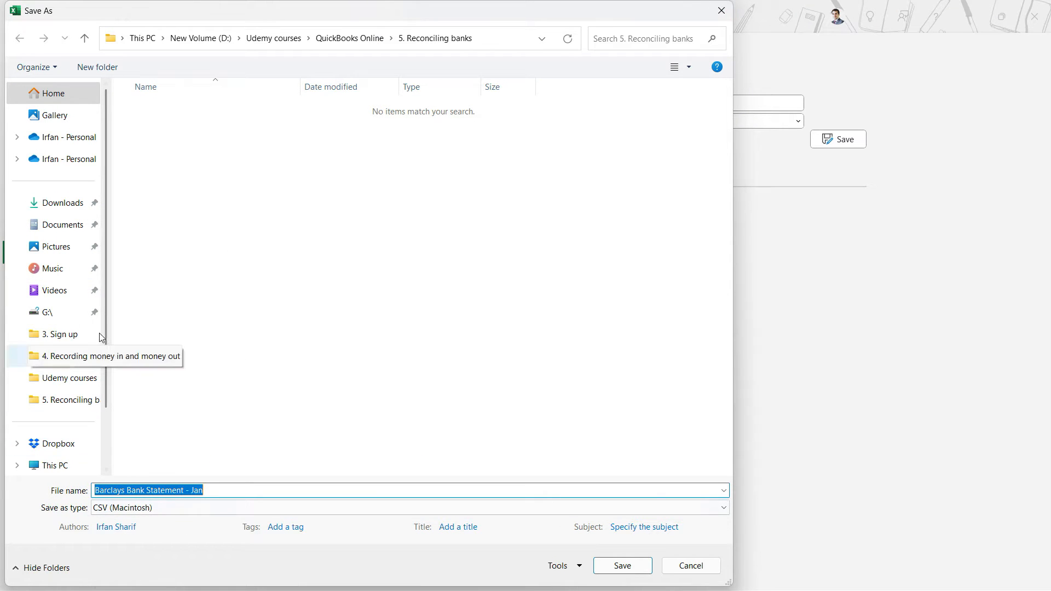
{"action": "left_click", "coordinate": [721, 13]}
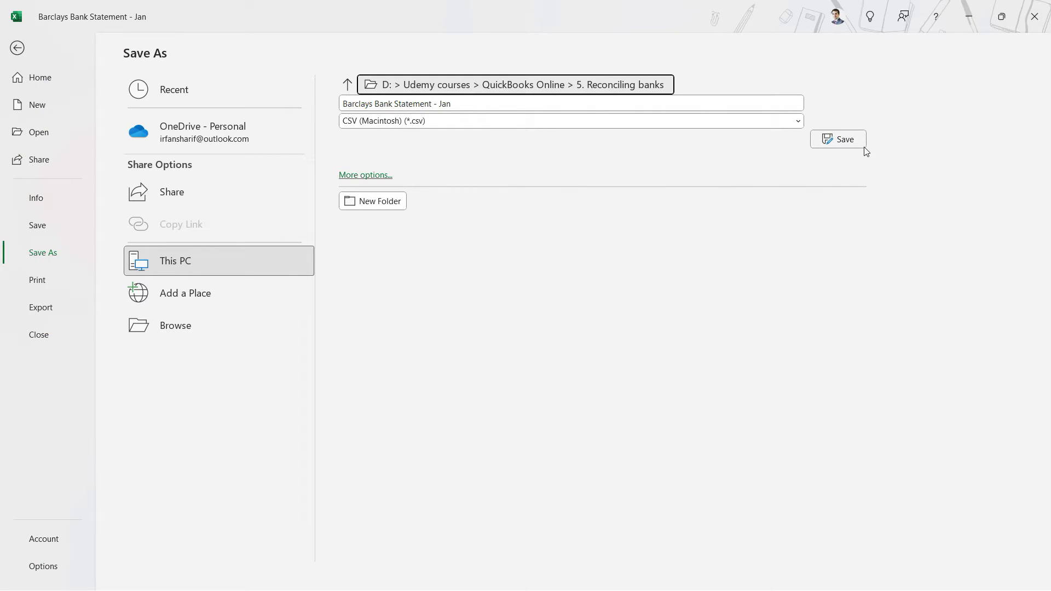
{"action": "left_click", "coordinate": [846, 140]}
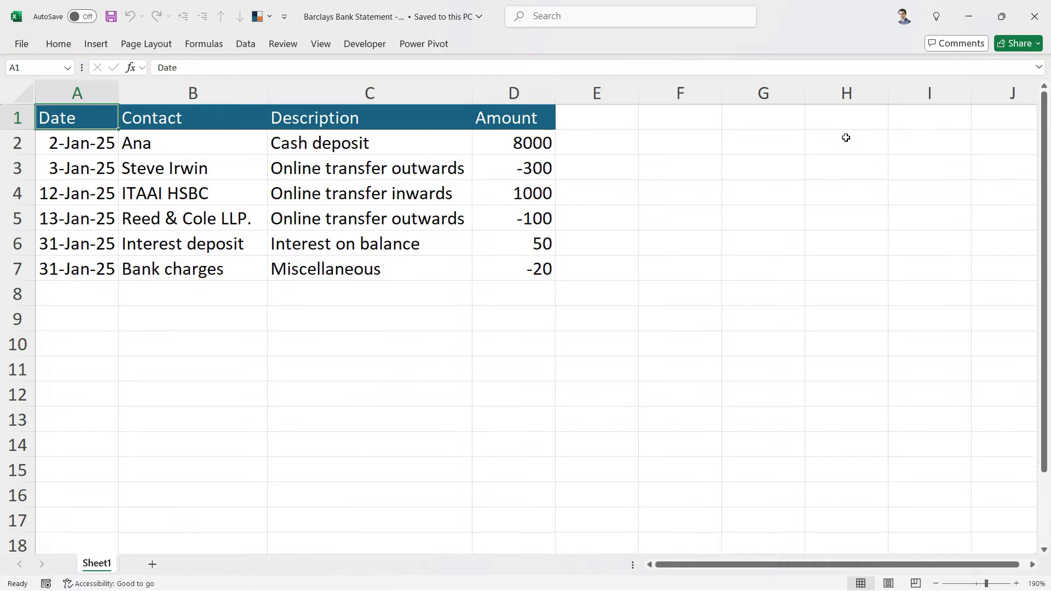
Step: Dismiss the possible data loss notice and save the CSV bank statement
{"action": "left_click", "coordinate": [217, 237]}
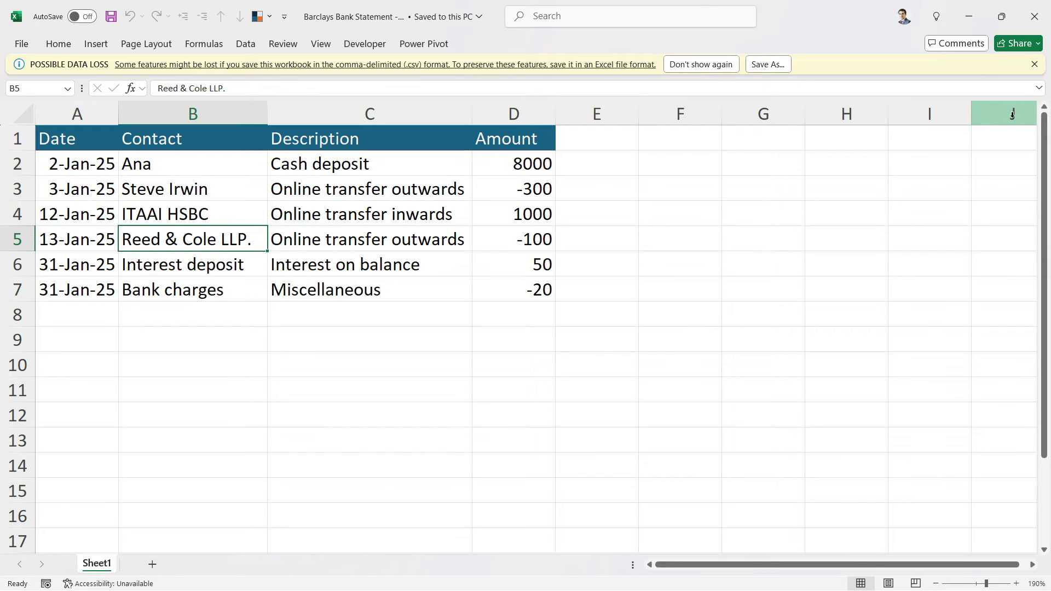
{"action": "left_click", "coordinate": [1035, 64]}
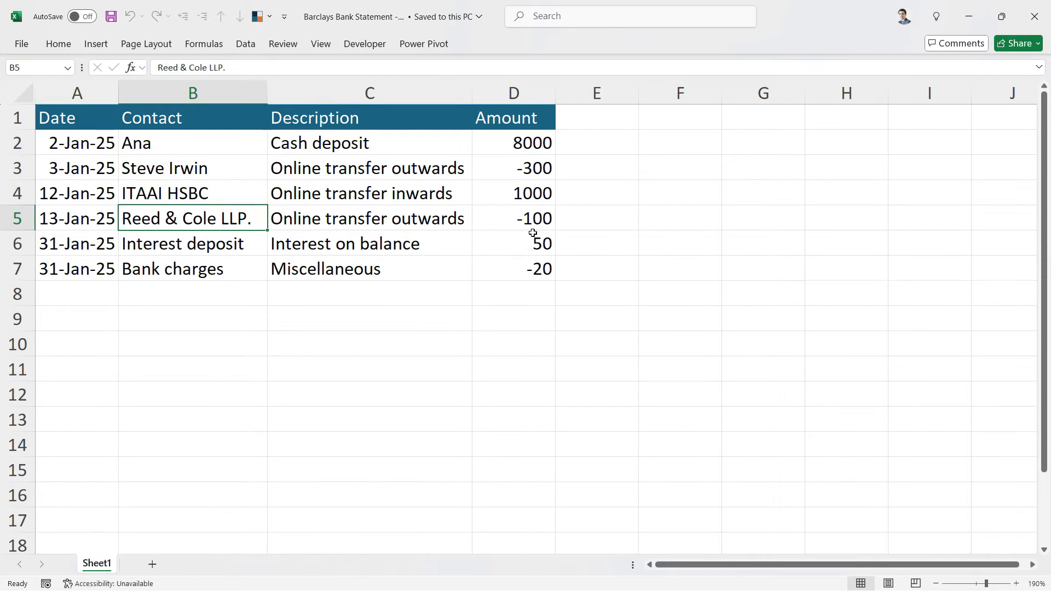
{"action": "left_click", "coordinate": [188, 258]}
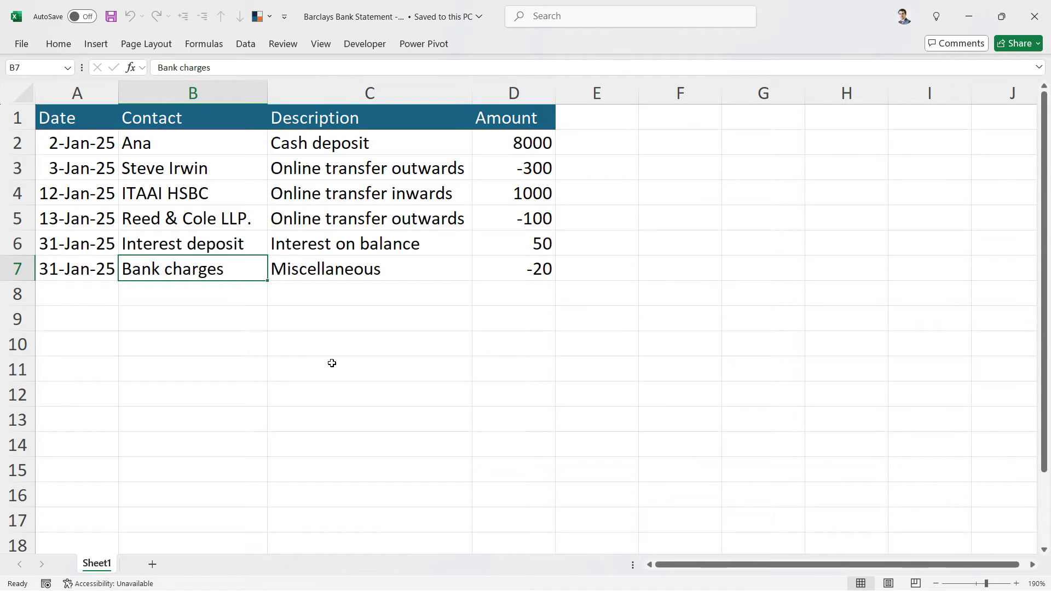
{"action": "key", "text": "ctrl+s"}
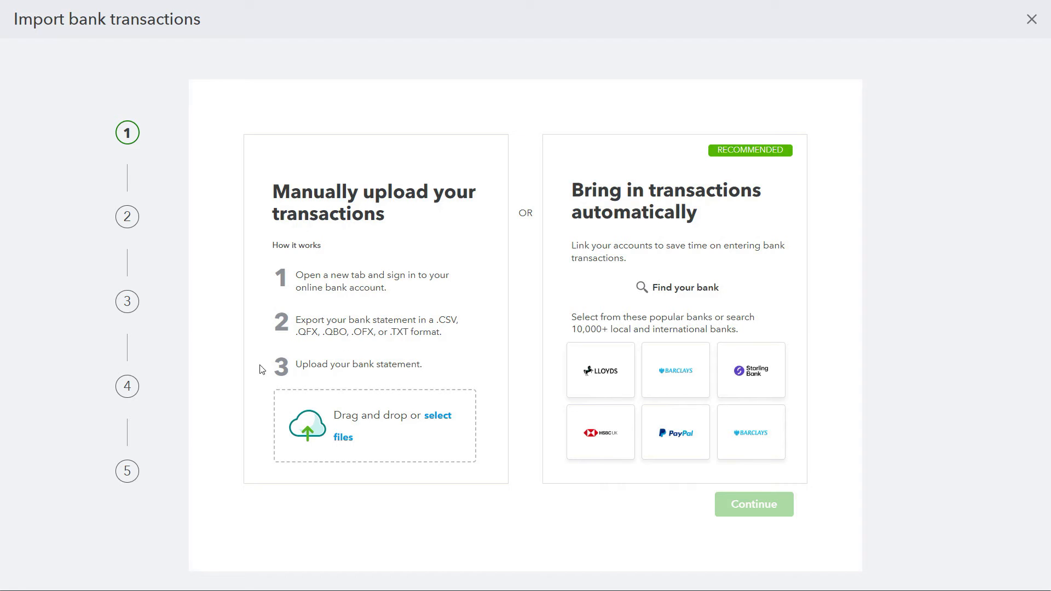
Step: In QuickBooks, upload Barclays Bank Statement - Jan.csv from the 5. Reconciling banks folder and continue the import
{"action": "left_click", "coordinate": [441, 417]}
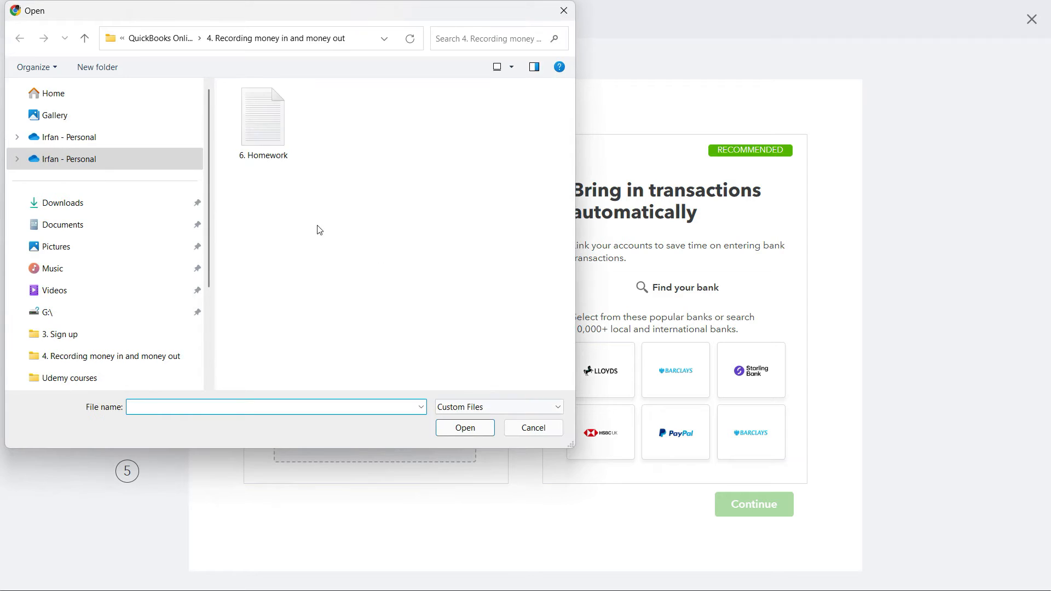
{"action": "left_click", "coordinate": [165, 39]}
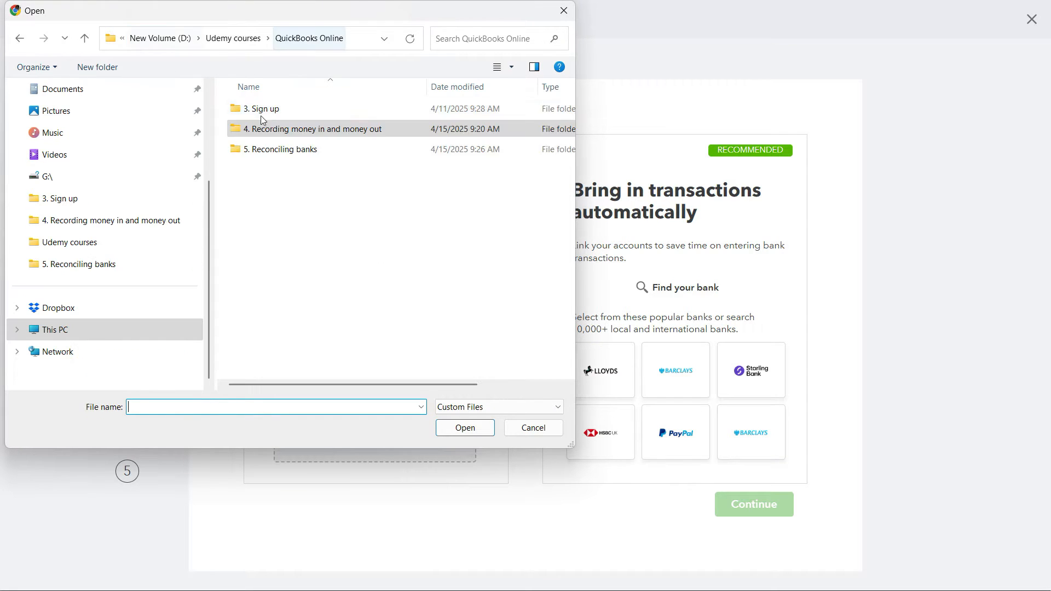
{"action": "double_click", "coordinate": [271, 157]}
{"action": "double_click", "coordinate": [316, 109]}
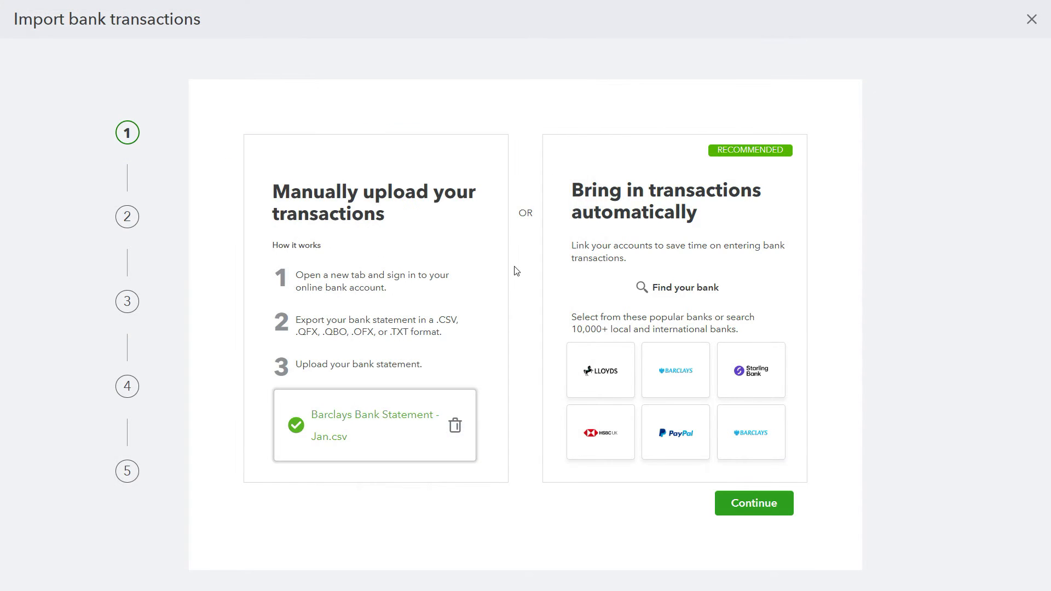
{"action": "left_click", "coordinate": [766, 508]}
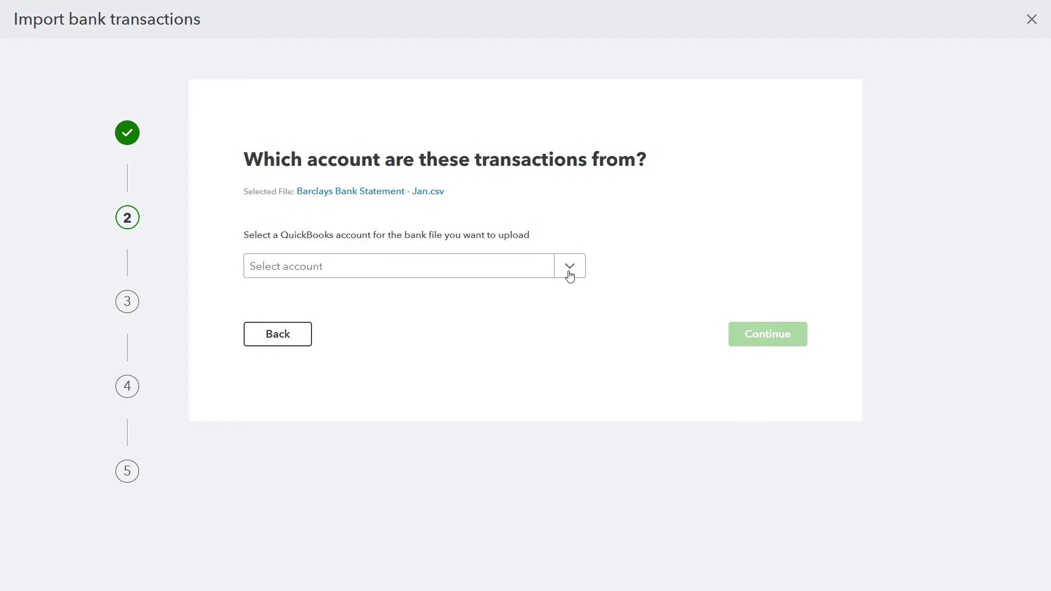
Step: Choose Barclays as the account the uploaded transactions come from and continue to the file setup
{"action": "left_click", "coordinate": [580, 276]}
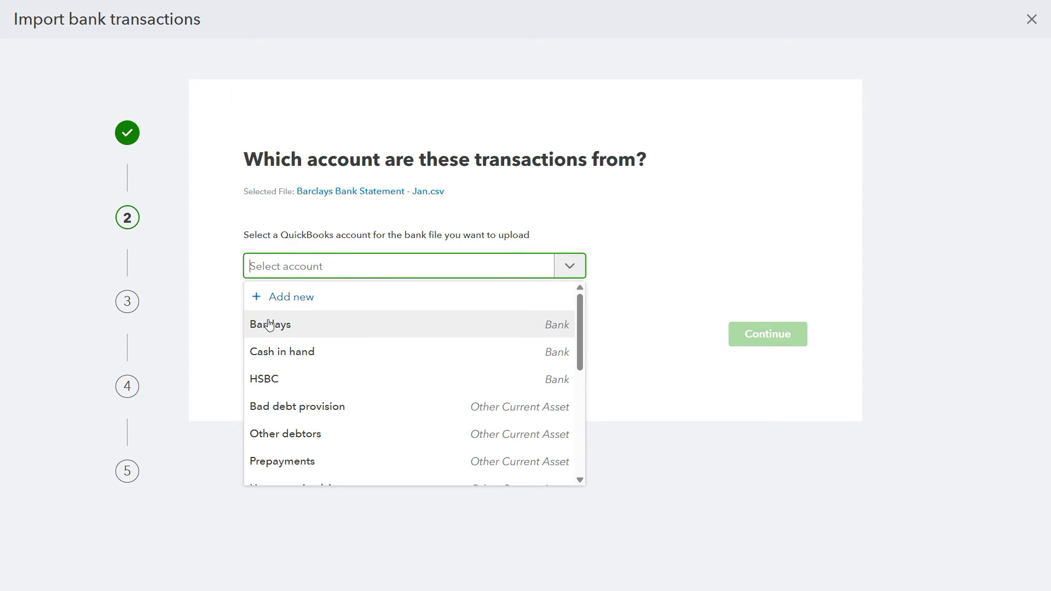
{"action": "left_click", "coordinate": [307, 331]}
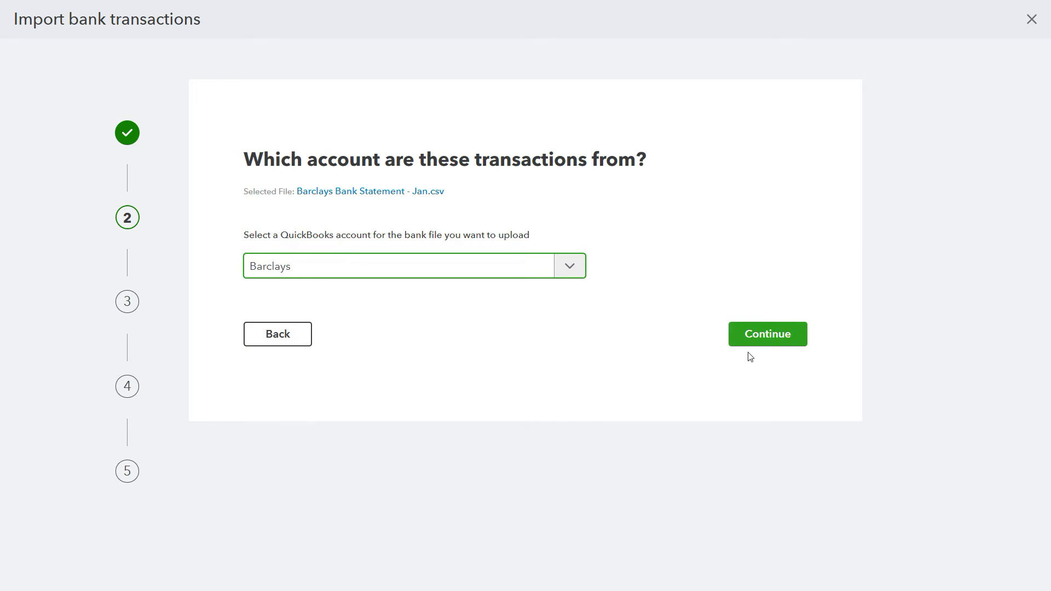
{"action": "left_click", "coordinate": [777, 343]}
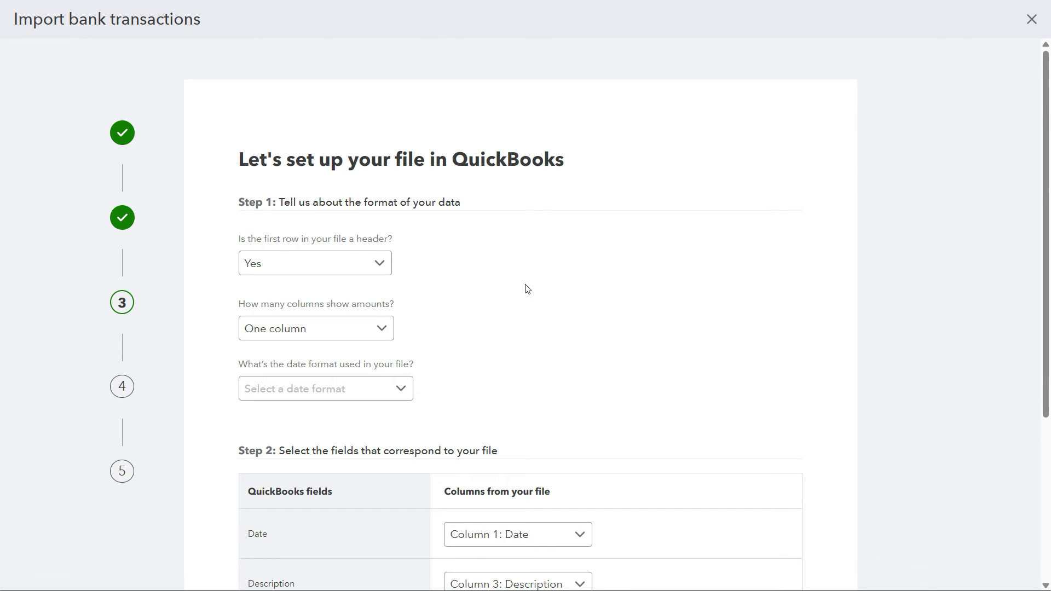
Step: Bring up the Excel statement in a smaller, narrowed window and place it beside the import settings for comparison
{"action": "key", "text": "alt+Tab"}
{"action": "left_click", "coordinate": [1004, 22]}
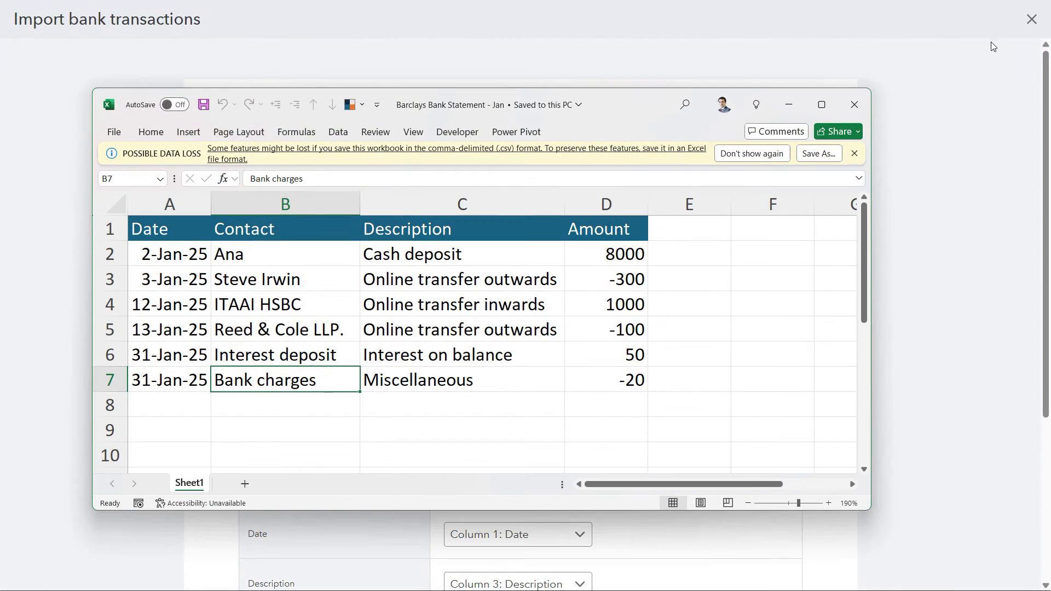
{"action": "left_click_drag", "start_coordinate": [872, 417], "coordinate": [665, 421]}
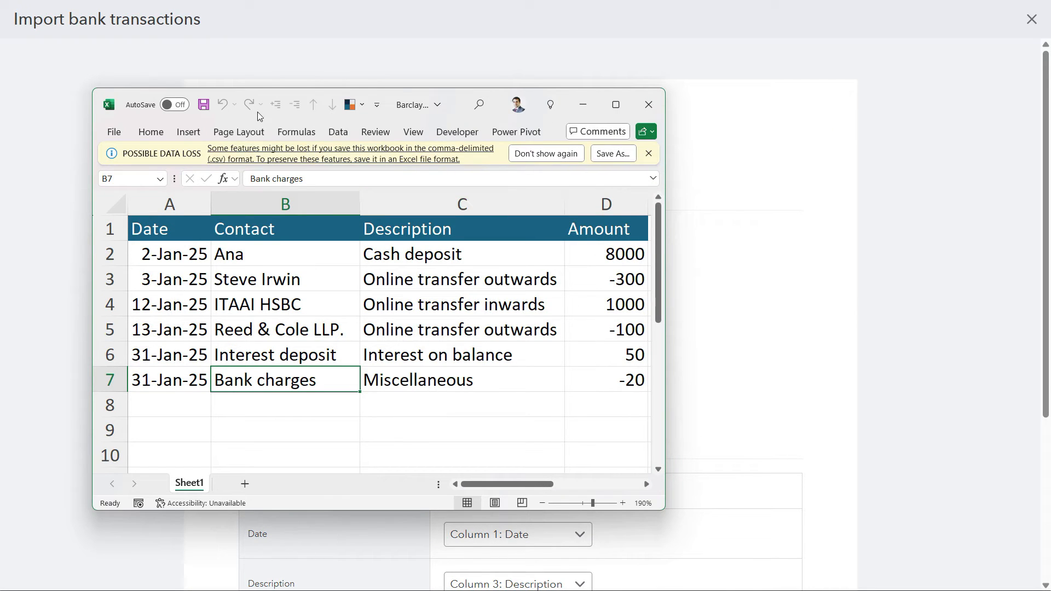
{"action": "left_click_drag", "start_coordinate": [465, 99], "coordinate": [833, 77]}
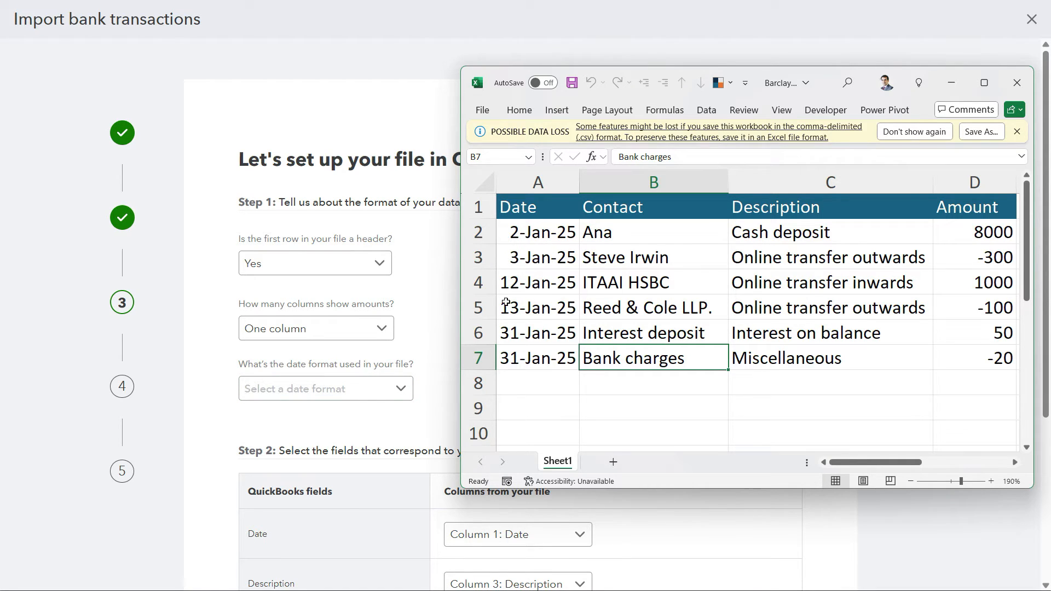
Step: Set the file's date format to dd-MM-yyyy and compare it with the dates in the Excel statement
{"action": "left_click", "coordinate": [398, 388]}
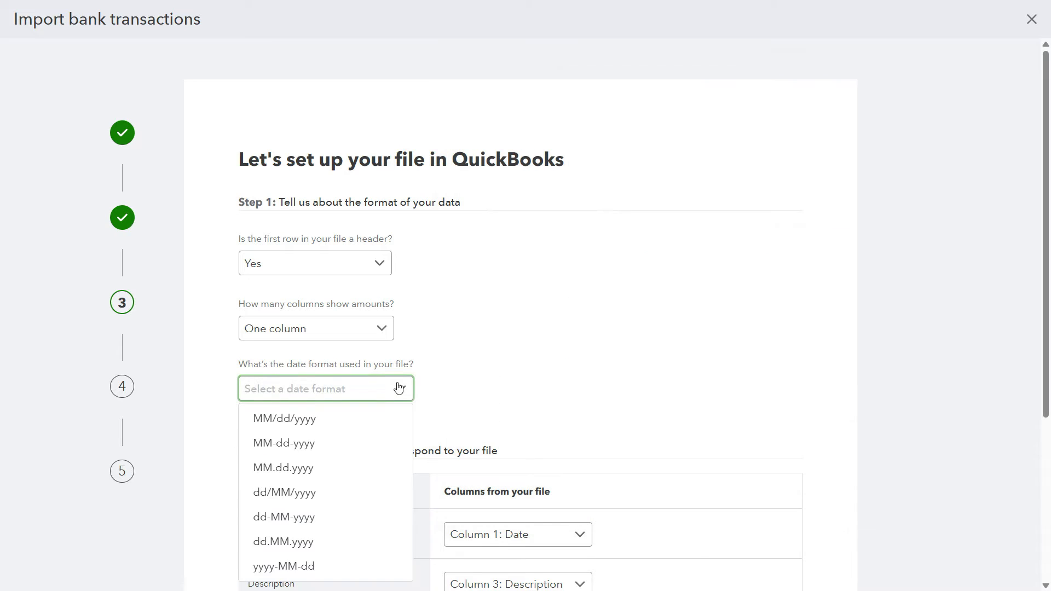
{"action": "scroll", "coordinate": [350, 416], "scroll_direction": "down", "scroll_amount": 1}
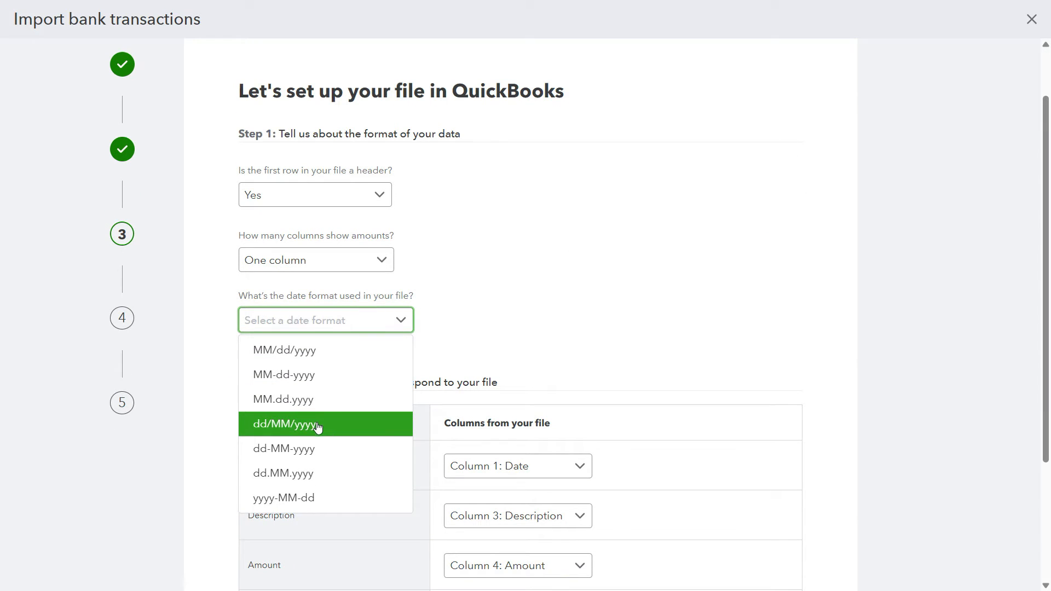
{"action": "left_click", "coordinate": [303, 454]}
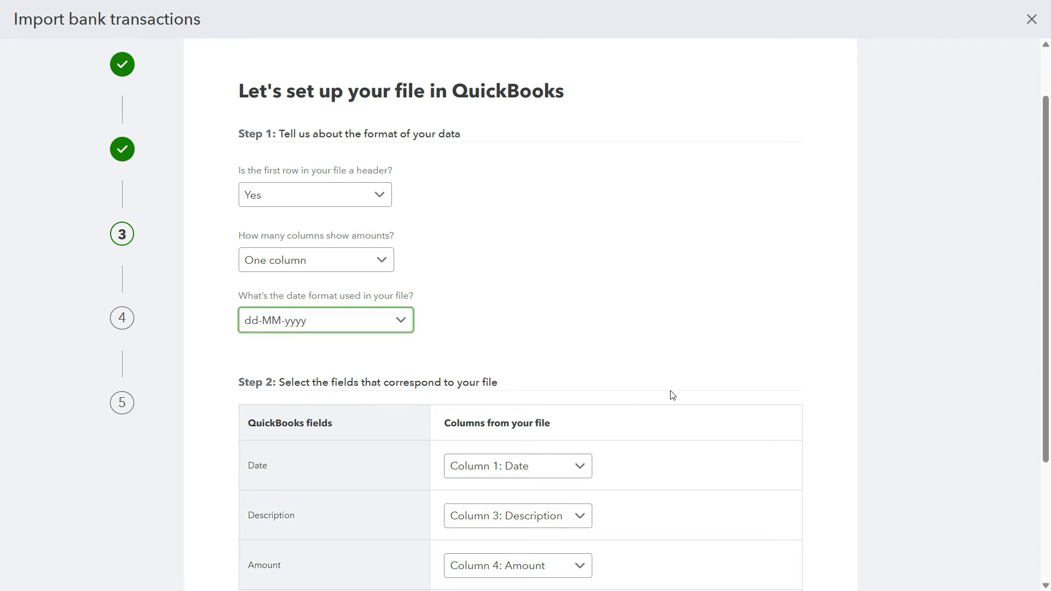
{"action": "key", "text": "alt+Tab"}
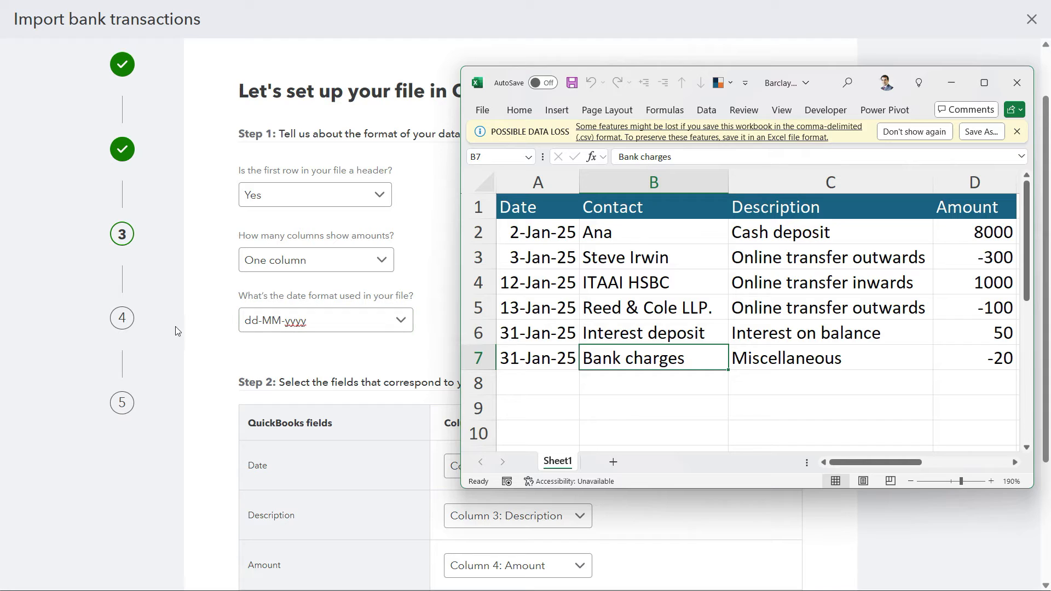
{"action": "left_click", "coordinate": [217, 331]}
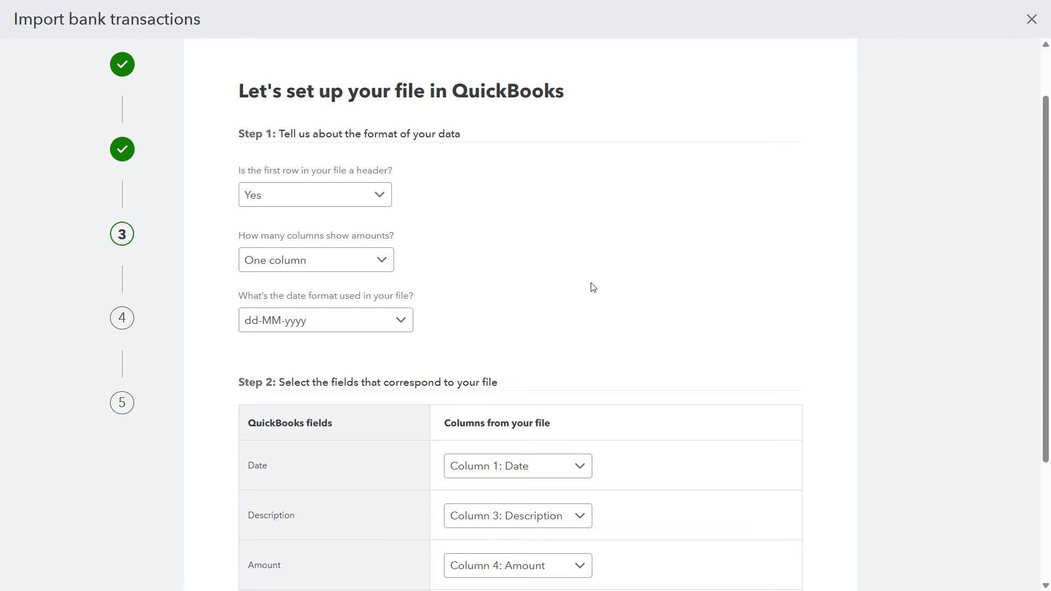
Step: Map the Date field to Column 1: Date, leave the optional cheque number unmapped, and continue to the transaction review
{"action": "scroll", "coordinate": [596, 290], "scroll_direction": "down", "scroll_amount": 2}
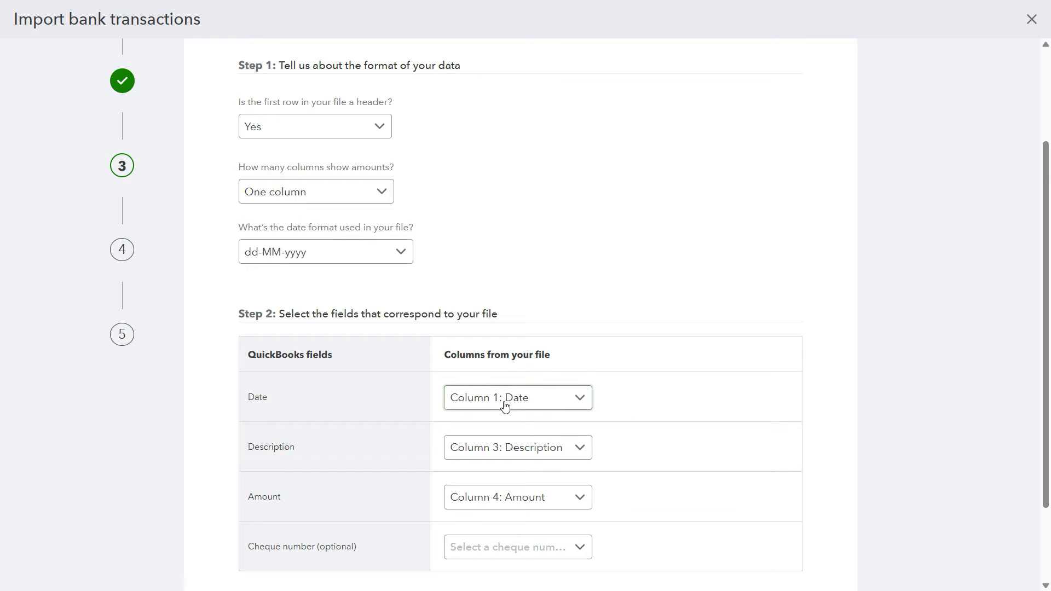
{"action": "left_click", "coordinate": [581, 404]}
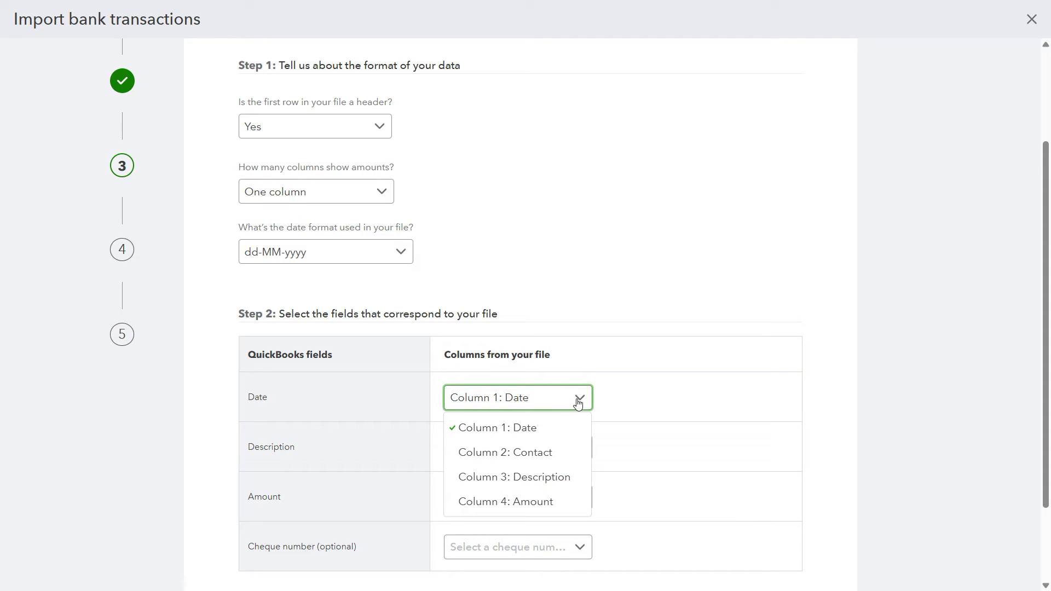
{"action": "left_click", "coordinate": [543, 431]}
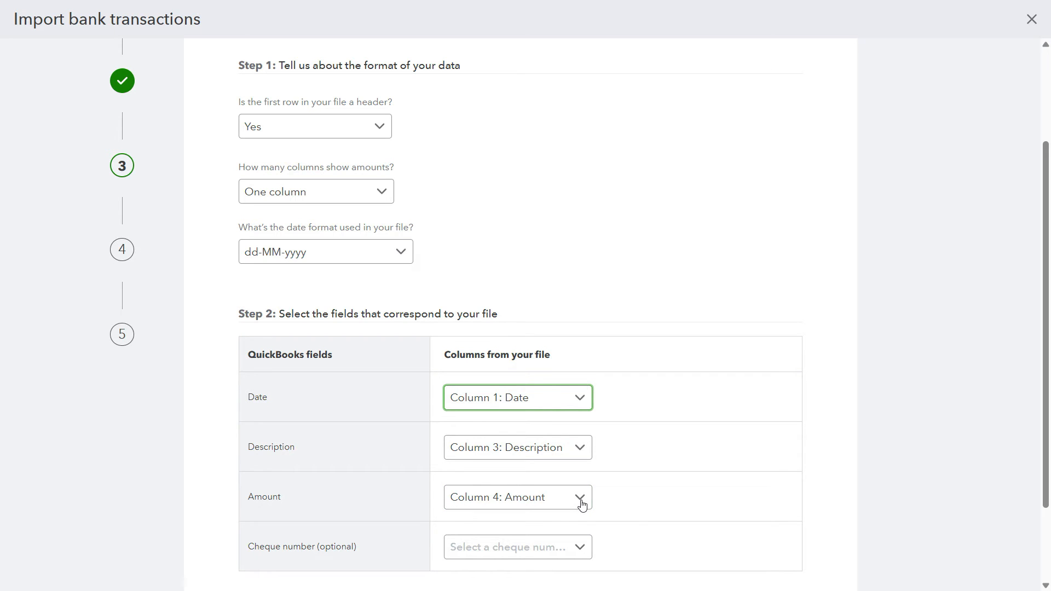
{"action": "scroll", "coordinate": [345, 520], "scroll_direction": "down", "scroll_amount": 2}
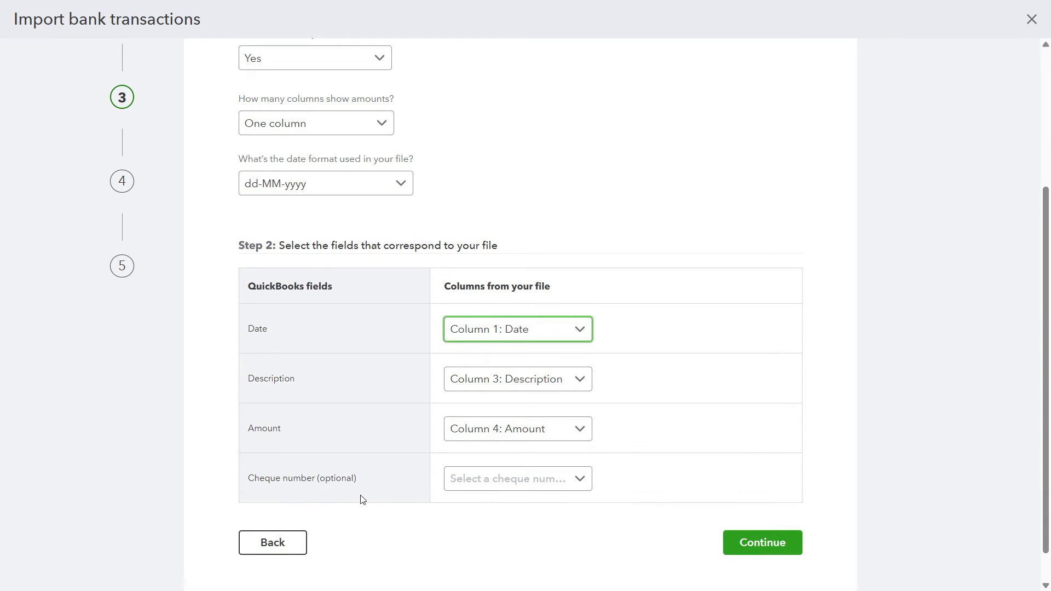
{"action": "left_click", "coordinate": [581, 480]}
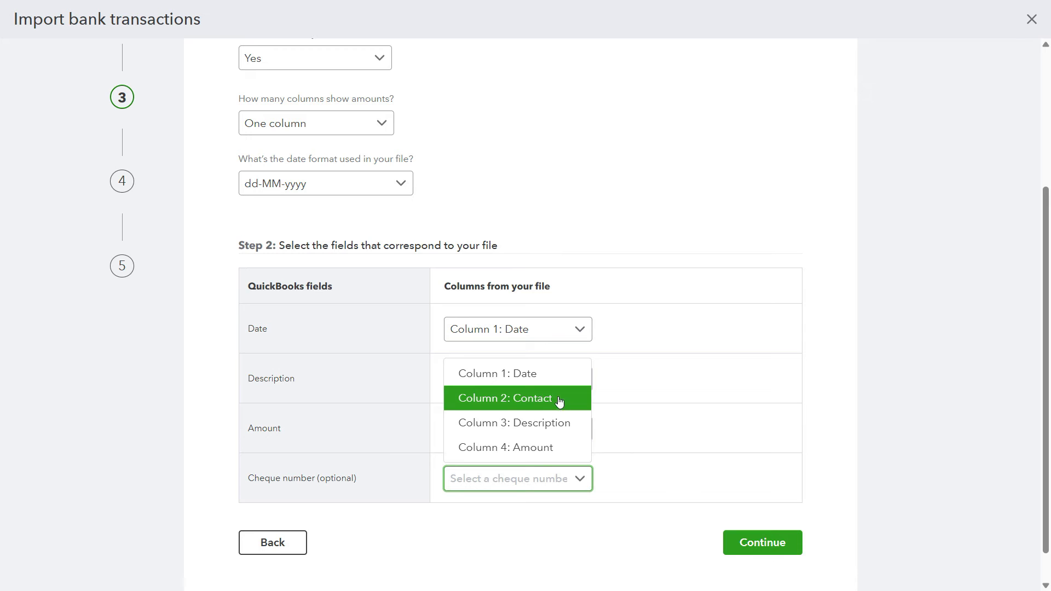
{"action": "left_click", "coordinate": [821, 441]}
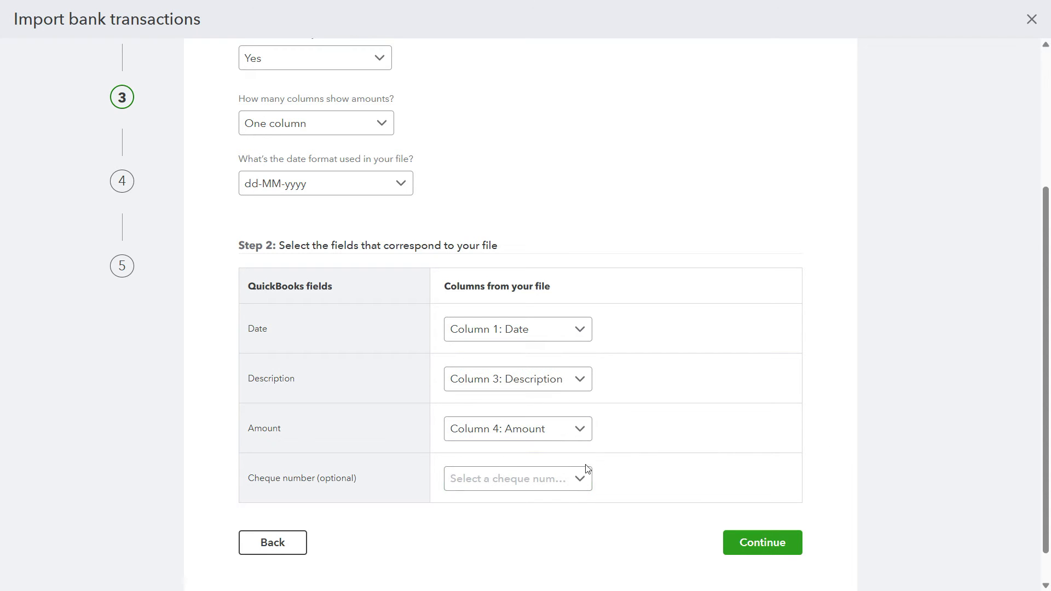
{"action": "left_click", "coordinate": [786, 544]}
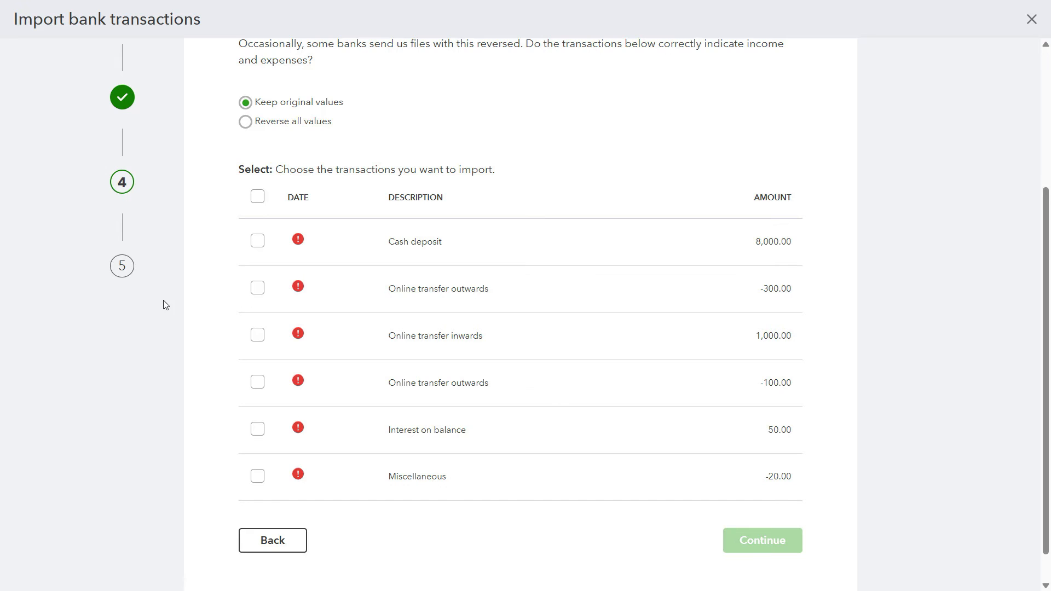
Step: Examine the upload warning, the transaction list's date errors and the guidance on positive income and negative expense amounts
{"action": "scroll", "coordinate": [170, 307], "scroll_direction": "up", "scroll_amount": 1}
{"action": "scroll", "coordinate": [177, 311], "scroll_direction": "up", "scroll_amount": 1}
{"action": "scroll", "coordinate": [176, 310], "scroll_direction": "down", "scroll_amount": 1}
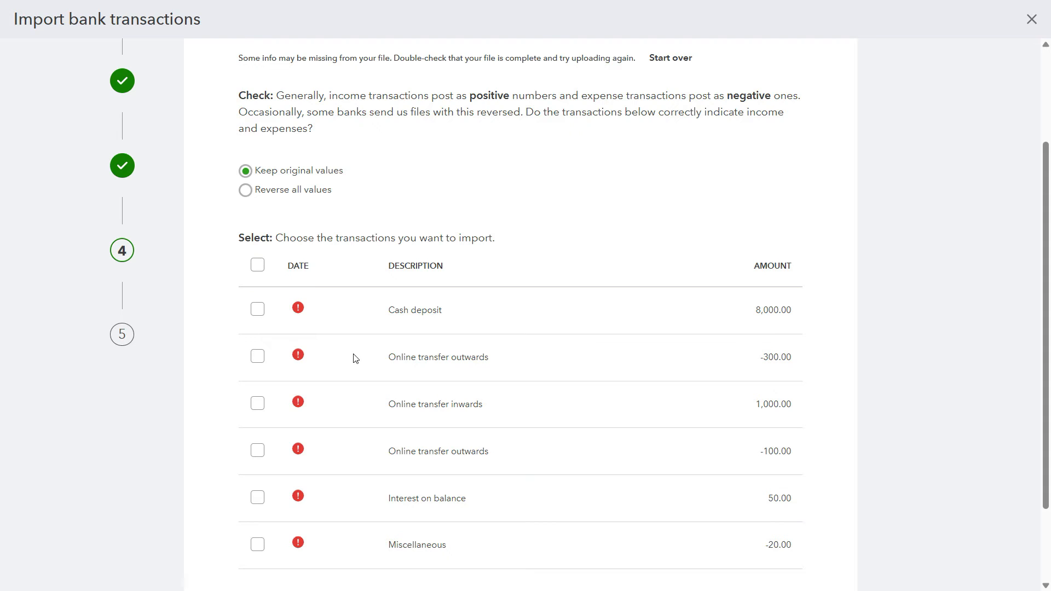
{"action": "scroll", "coordinate": [230, 284], "scroll_direction": "up", "scroll_amount": 1}
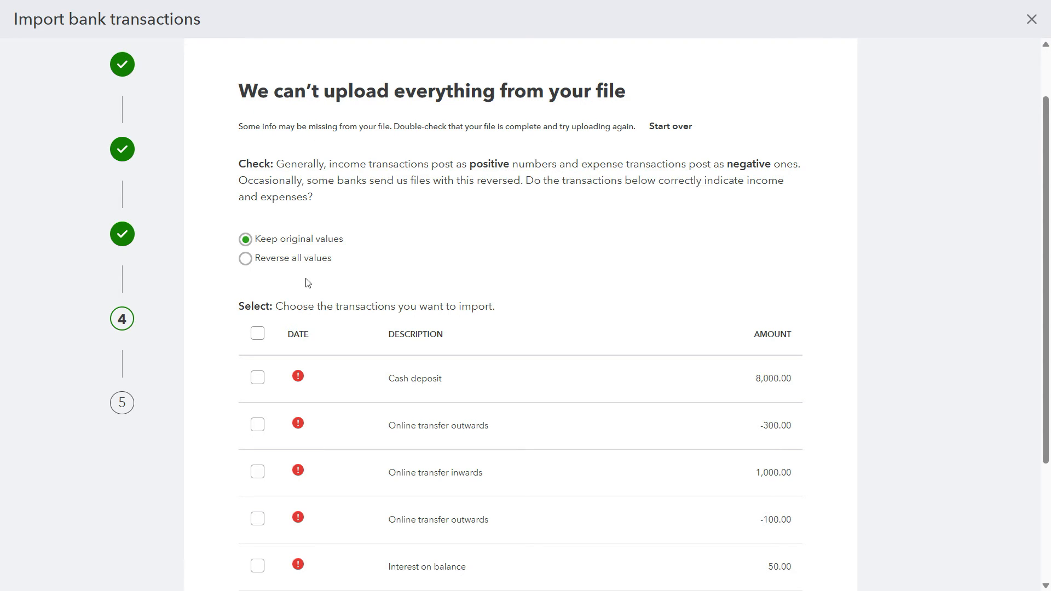
{"action": "scroll", "coordinate": [285, 346], "scroll_direction": "down", "scroll_amount": 2}
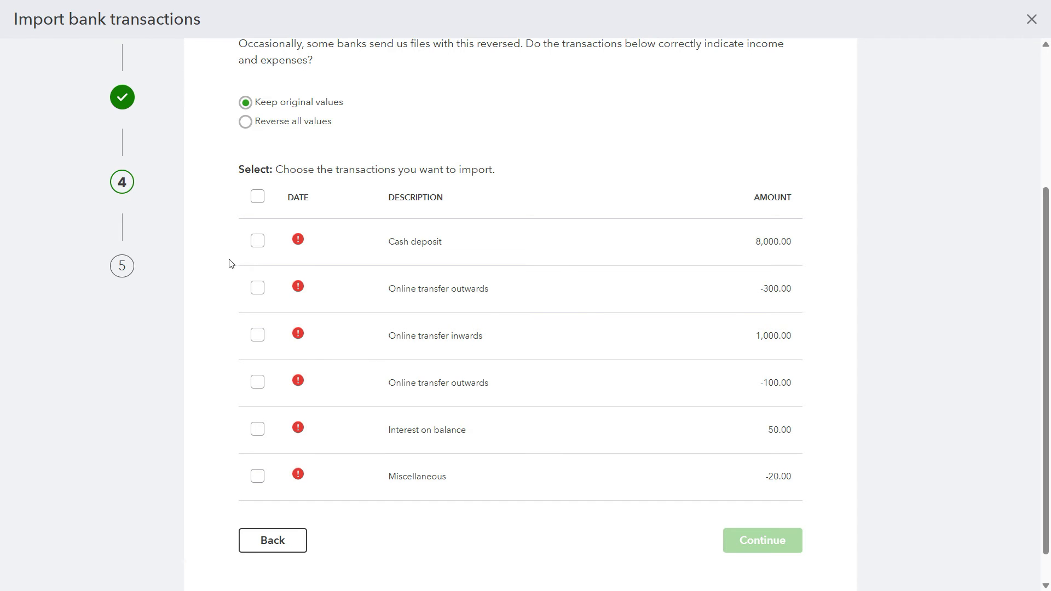
{"action": "scroll", "coordinate": [230, 264], "scroll_direction": "up", "scroll_amount": 2}
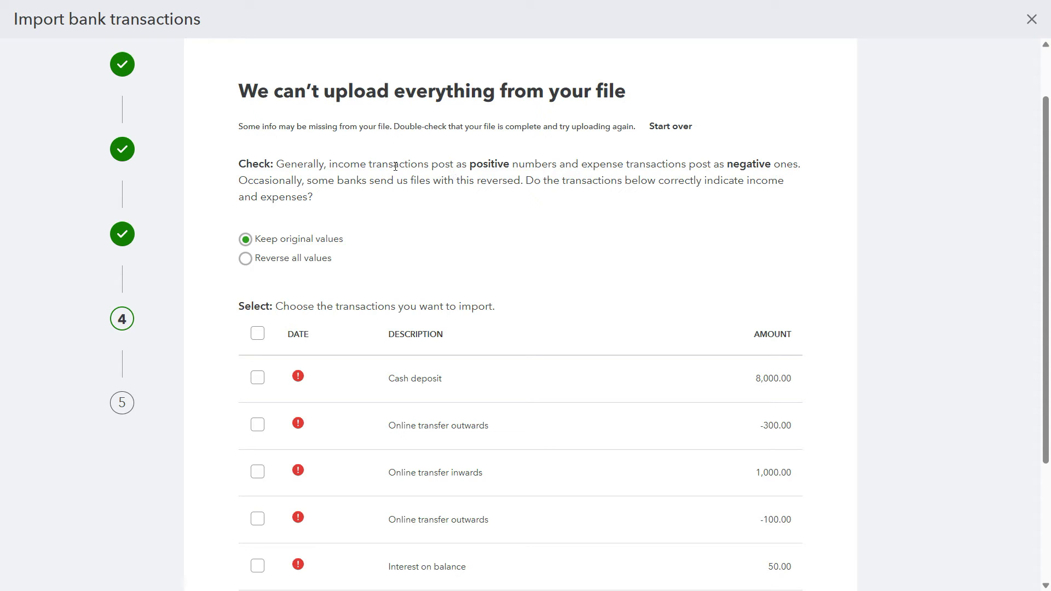
{"action": "left_click_drag", "start_coordinate": [439, 164], "coordinate": [534, 164]}
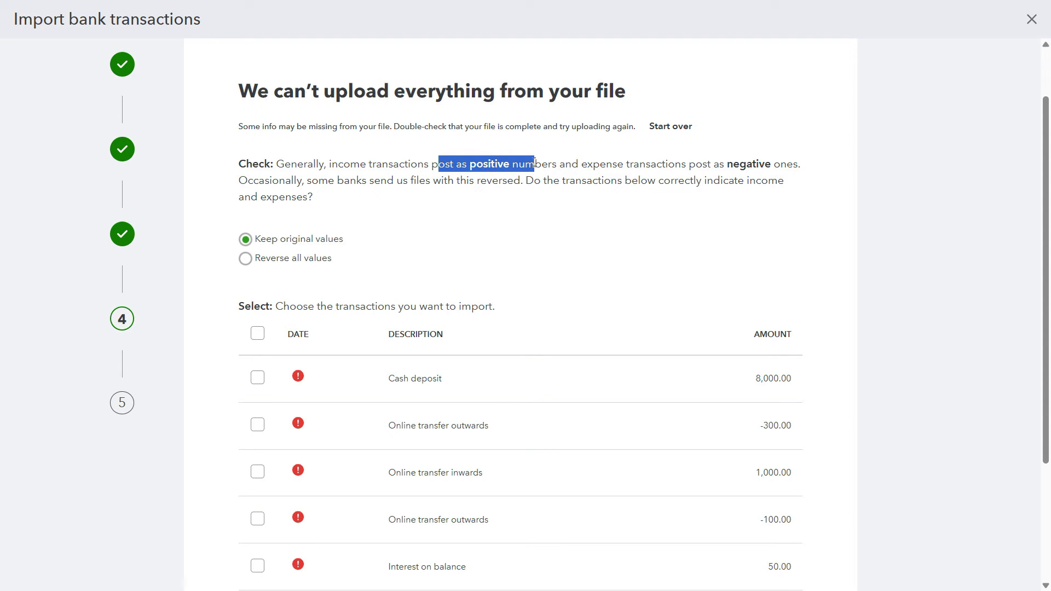
{"action": "left_click_drag", "start_coordinate": [714, 164], "coordinate": [774, 165]}
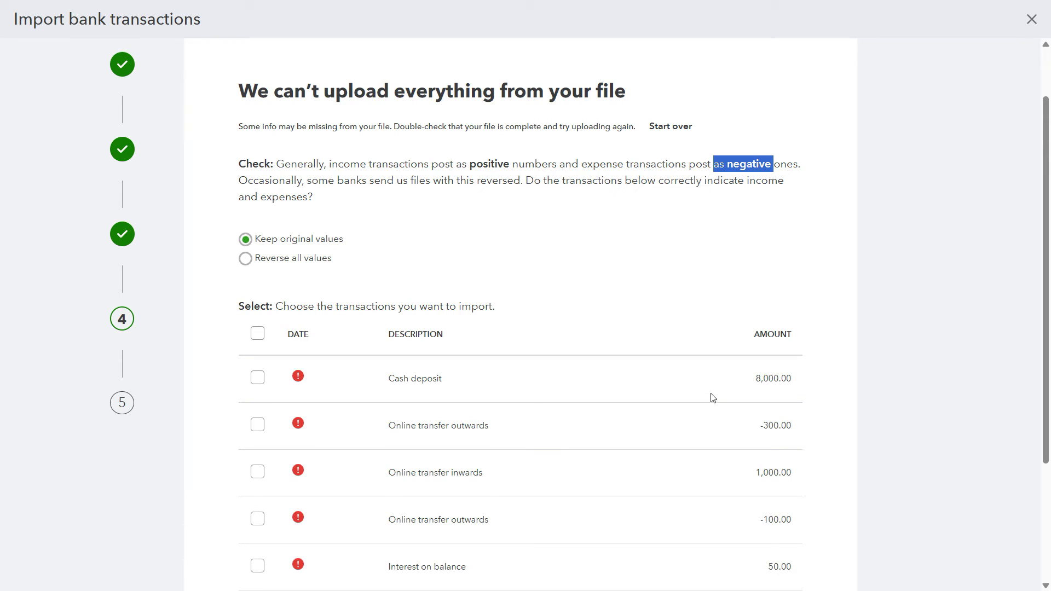
Step: Try reversing all values in the transaction list, and return the setting to Keep original values
{"action": "left_click", "coordinate": [246, 259]}
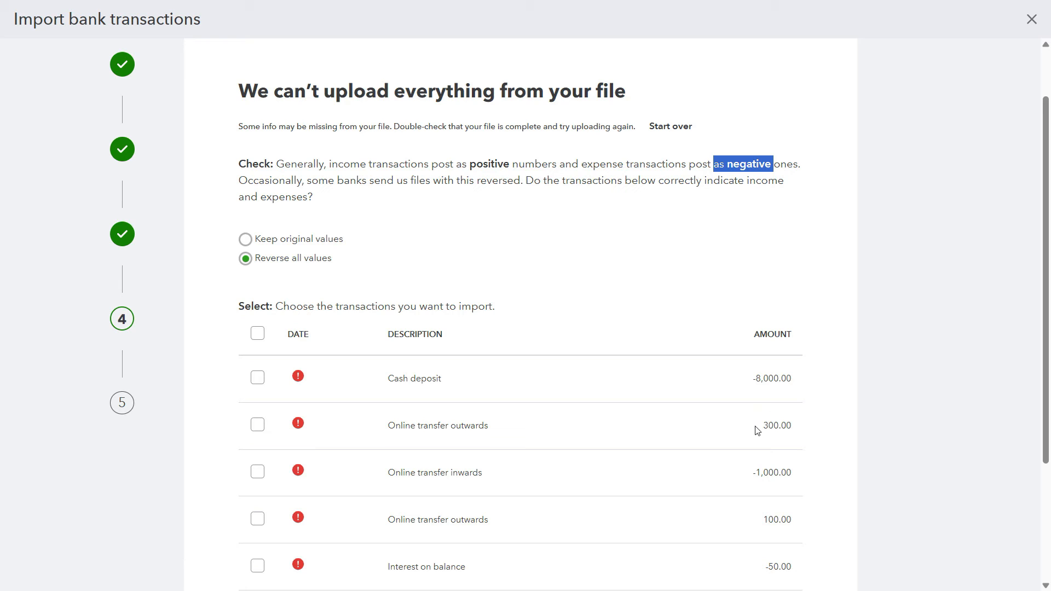
{"action": "left_click", "coordinate": [246, 241]}
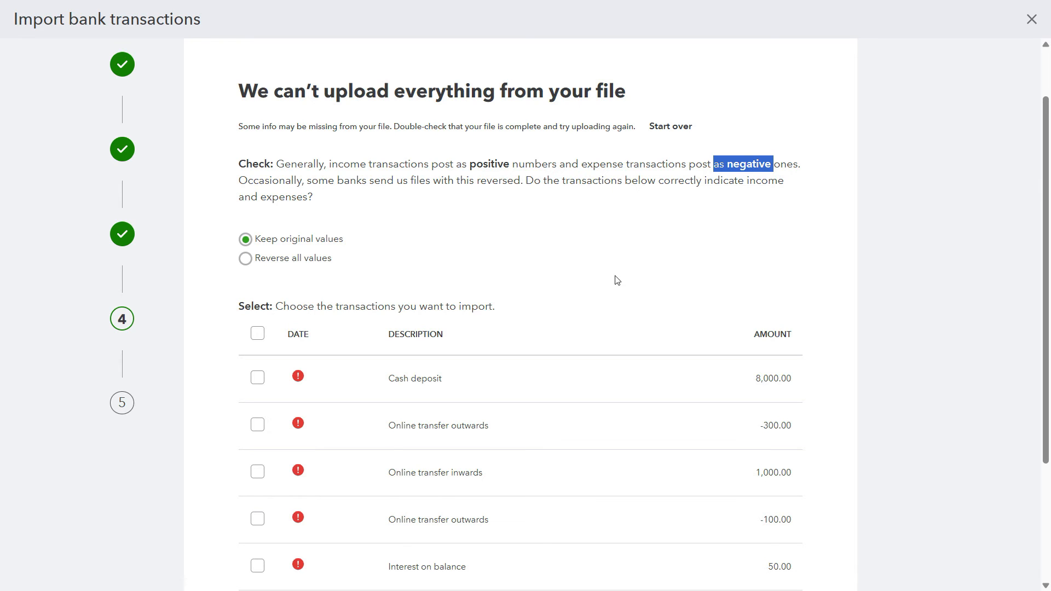
{"action": "scroll", "coordinate": [628, 282], "scroll_direction": "down", "scroll_amount": 1}
{"action": "left_click", "coordinate": [603, 224]}
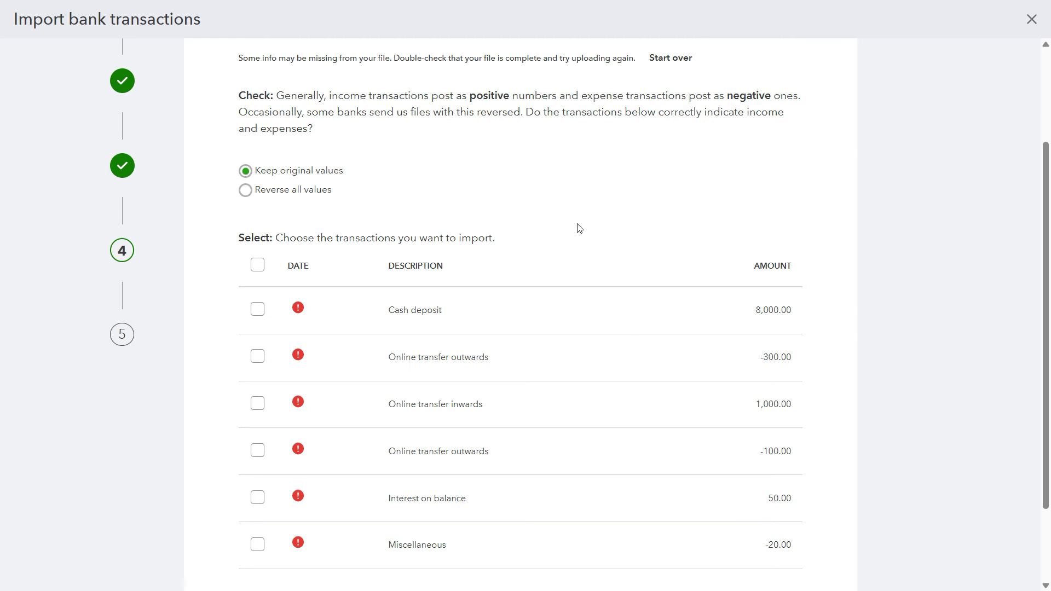
Step: Switch to the Excel statement, maximise it, format the Date column with the 03/14/12 date type, and save the file
{"action": "key", "text": "alt+Tab"}
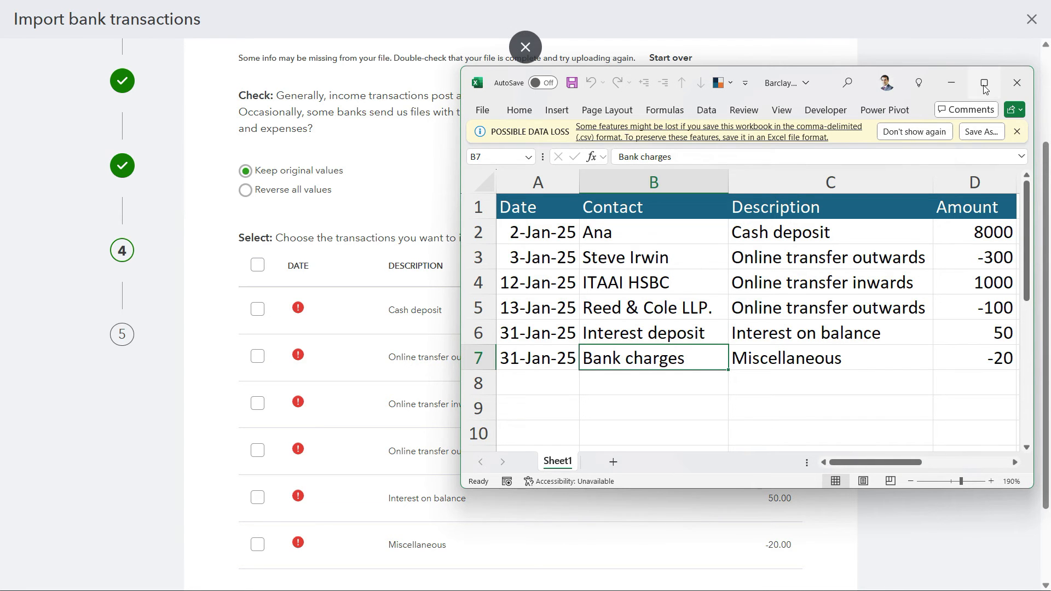
{"action": "left_click", "coordinate": [984, 82]}
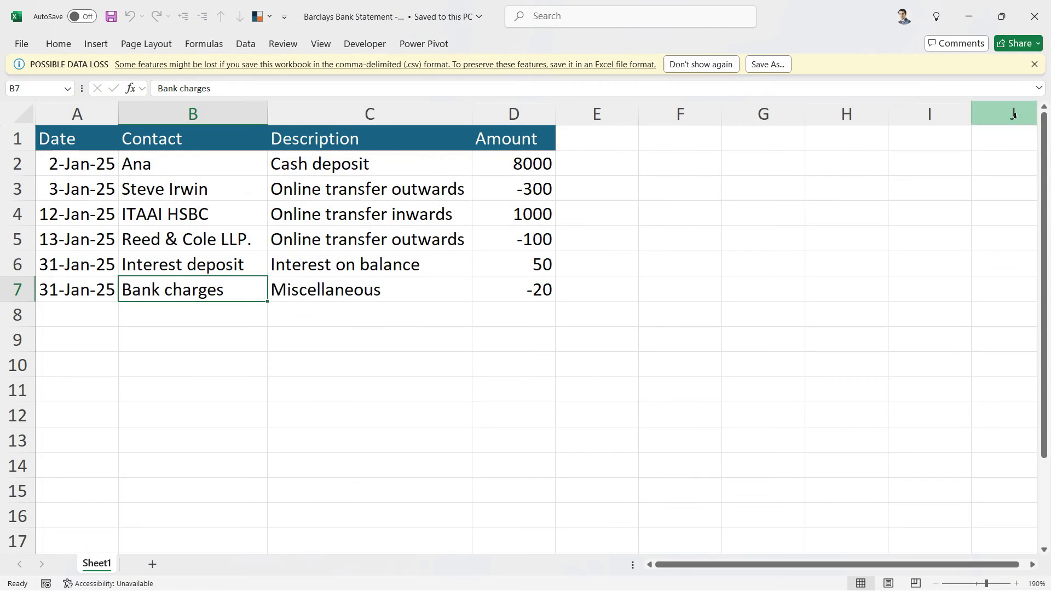
{"action": "left_click", "coordinate": [84, 116]}
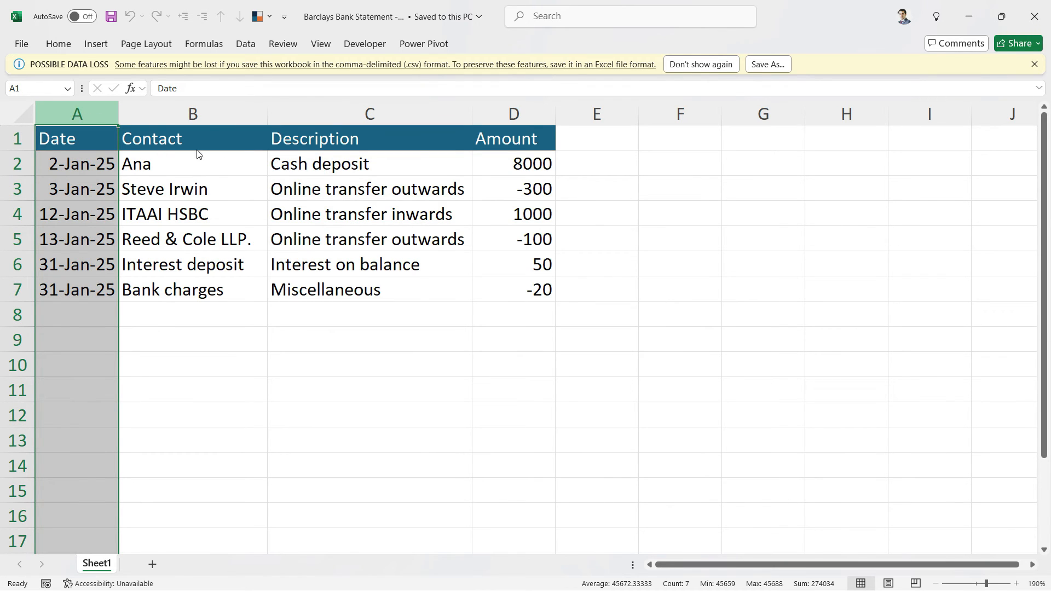
{"action": "key", "text": "ctrl+1"}
{"action": "left_click_drag", "start_coordinate": [276, 163], "coordinate": [347, 157]}
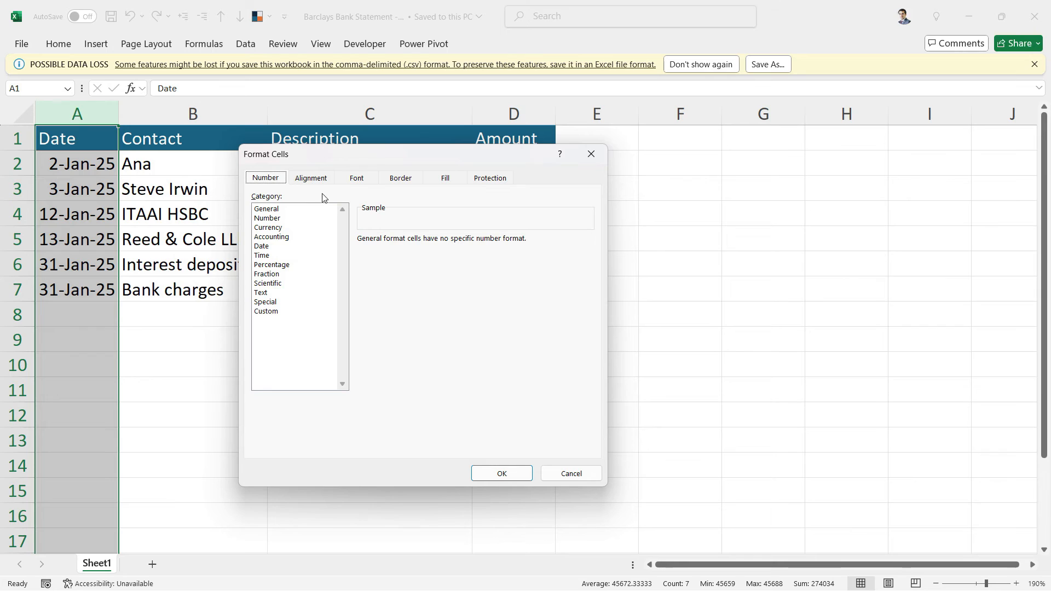
{"action": "left_click", "coordinate": [272, 247]}
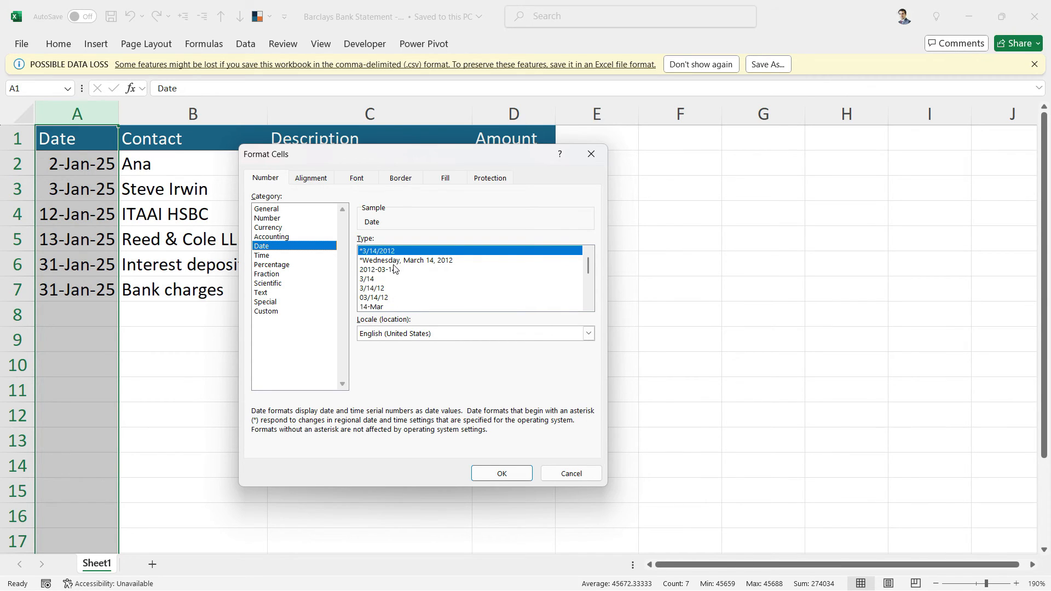
{"action": "left_click", "coordinate": [385, 298]}
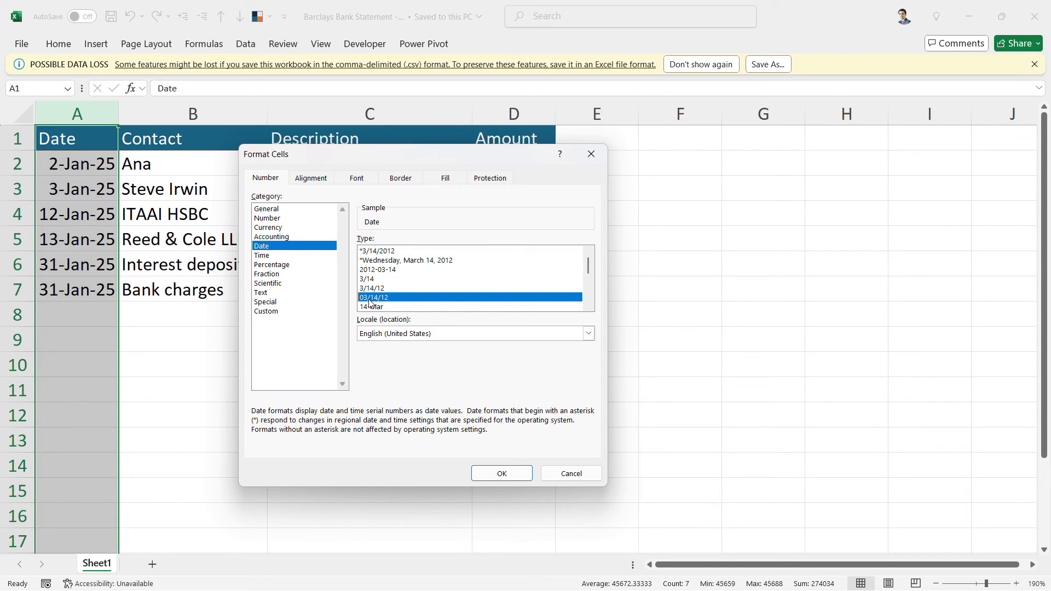
{"action": "left_click", "coordinate": [501, 473]}
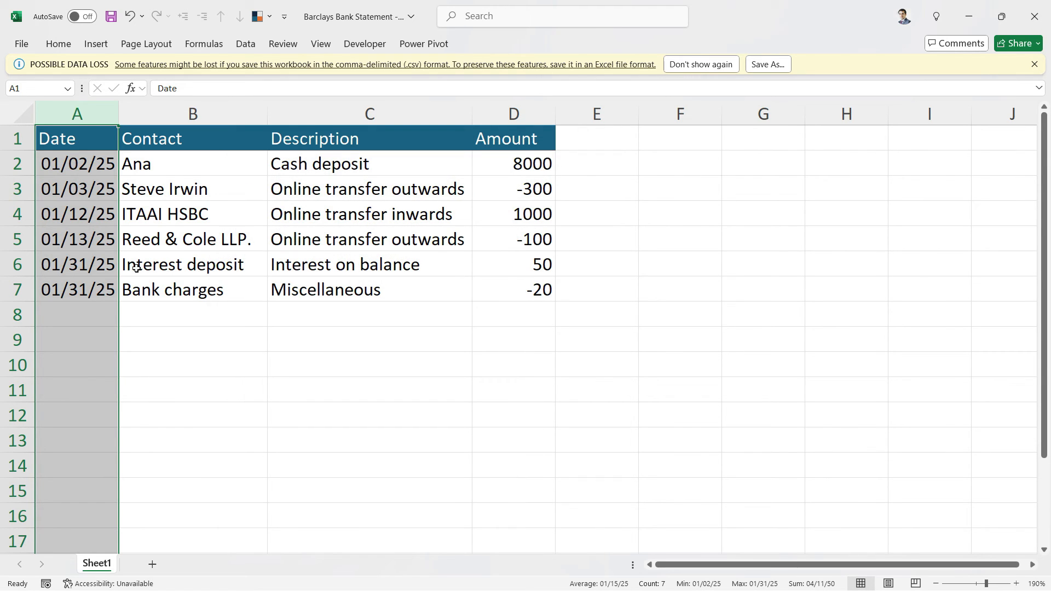
{"action": "left_click", "coordinate": [101, 245]}
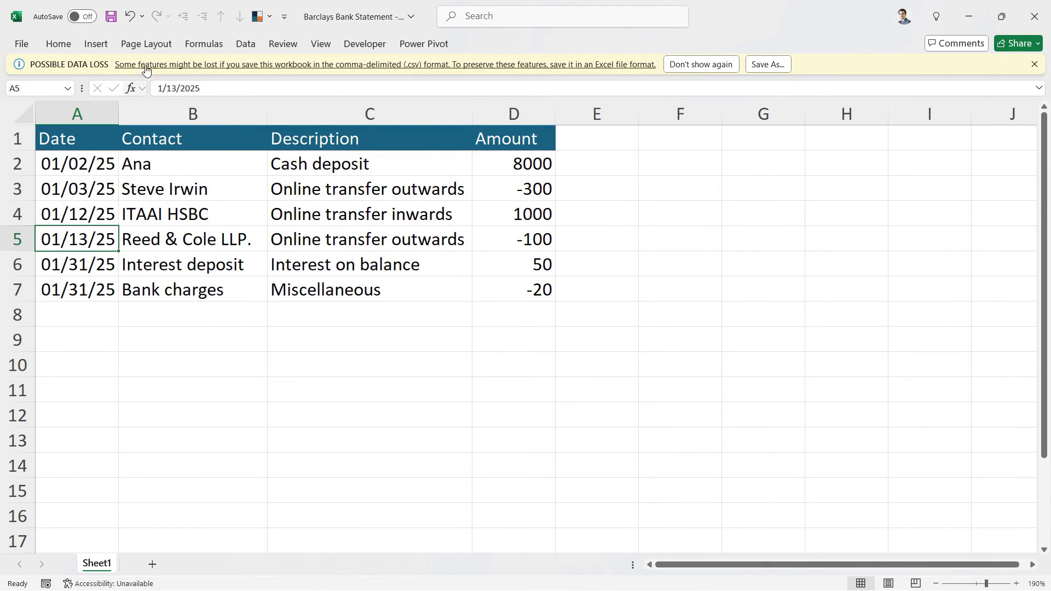
{"action": "left_click", "coordinate": [110, 18]}
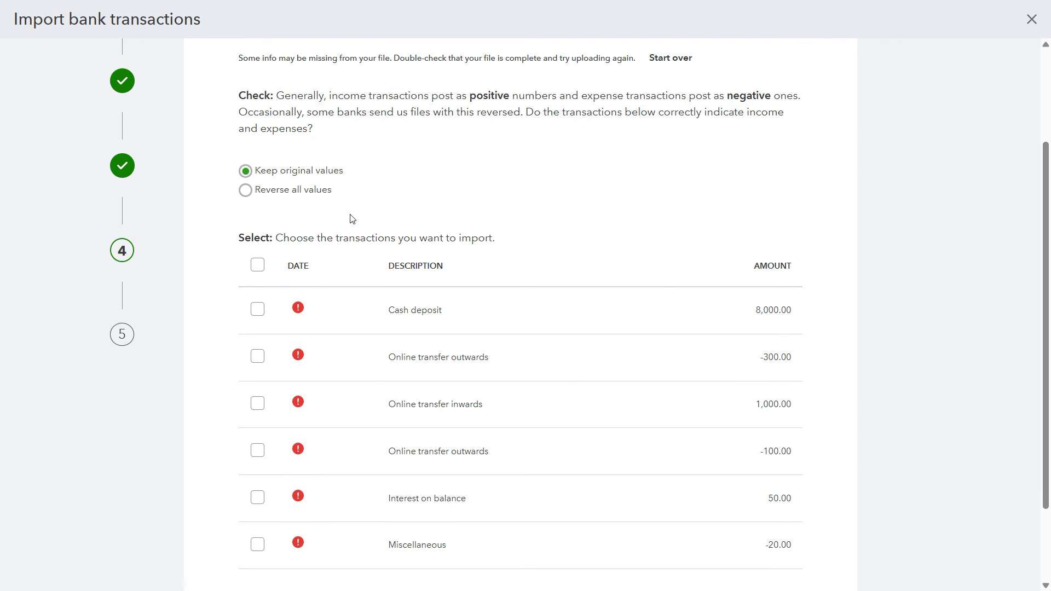
Step: In QuickBooks, go back to the file upload stage, upload Barclays Bank Statement - Jan again and continue
{"action": "scroll", "coordinate": [753, 324], "scroll_direction": "down", "scroll_amount": 3}
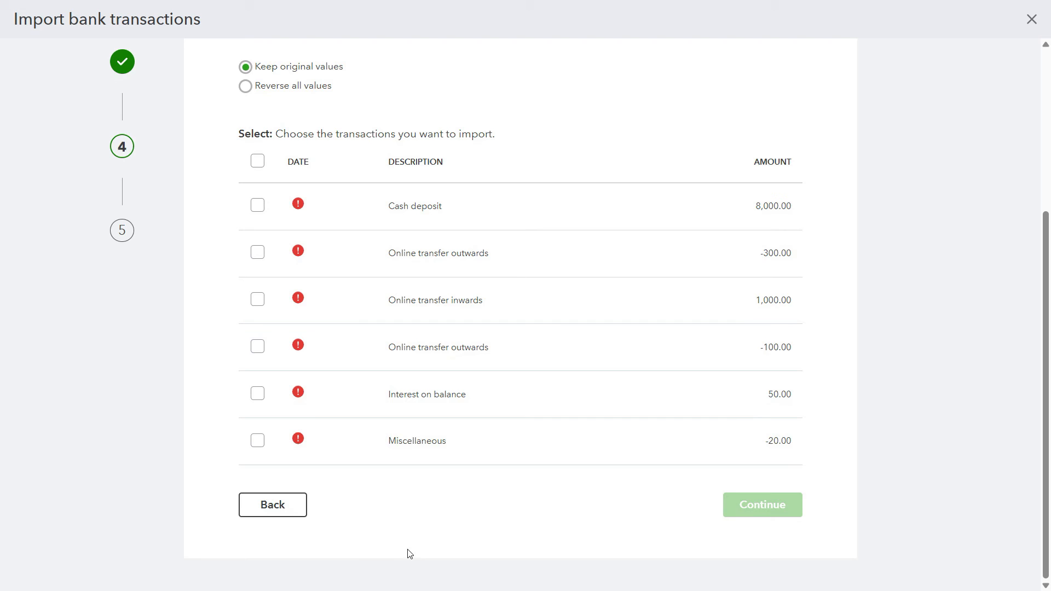
{"action": "left_click", "coordinate": [279, 507]}
{"action": "left_click", "coordinate": [276, 508]}
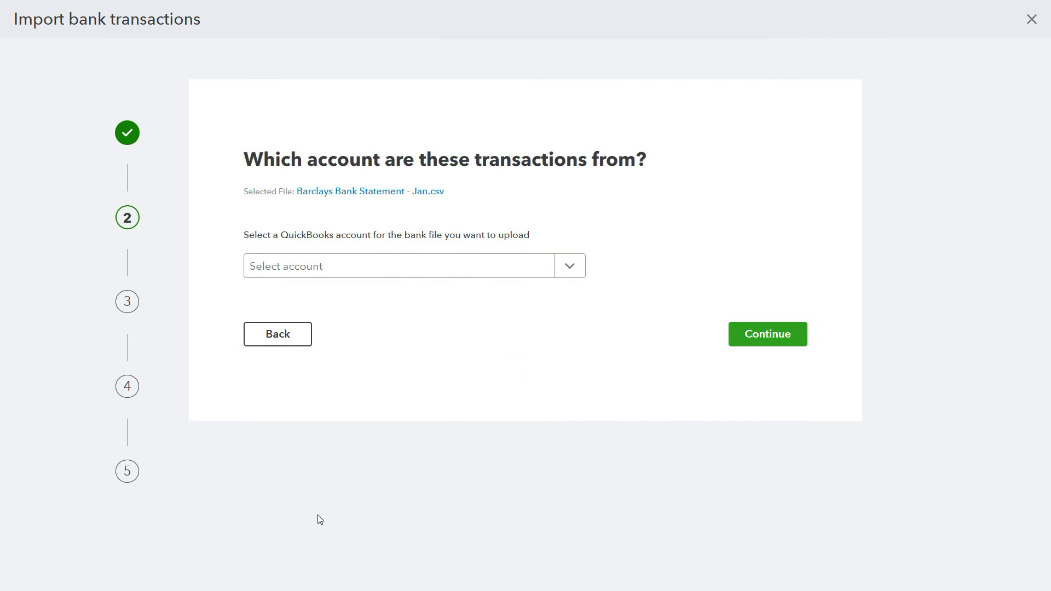
{"action": "left_click", "coordinate": [295, 340]}
{"action": "left_click", "coordinate": [446, 416]}
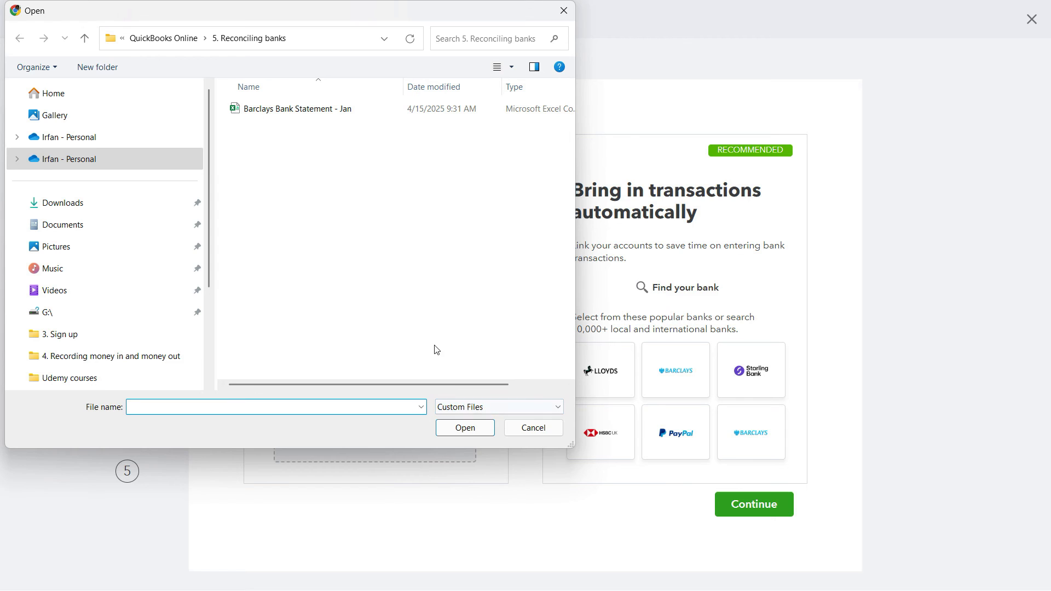
{"action": "double_click", "coordinate": [310, 113]}
{"action": "left_click", "coordinate": [761, 512]}
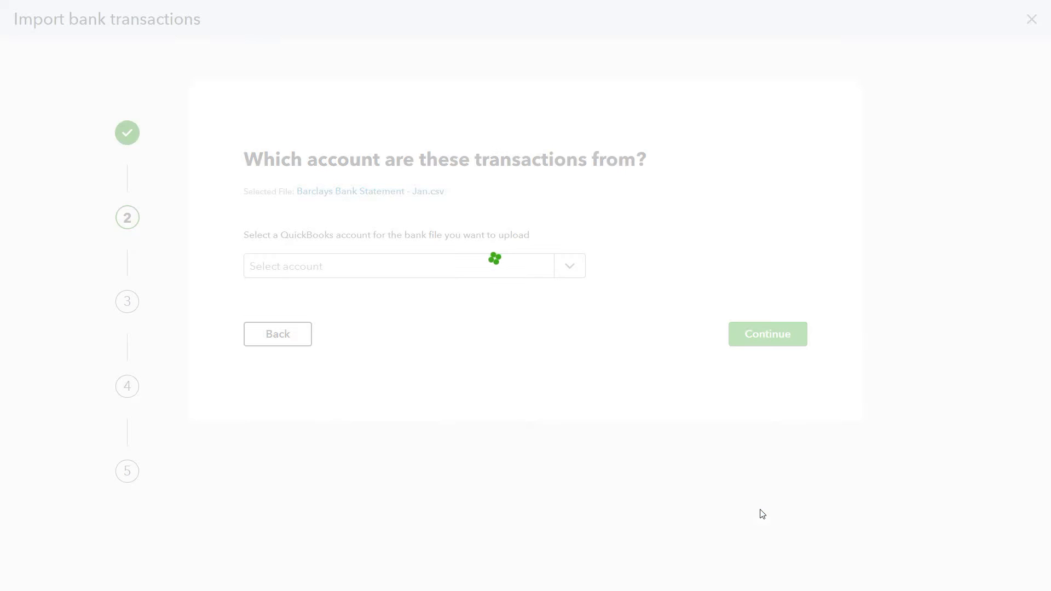
Step: Select Barclays as the account for the re-uploaded statement and continue to the file setup
{"action": "left_click", "coordinate": [568, 270]}
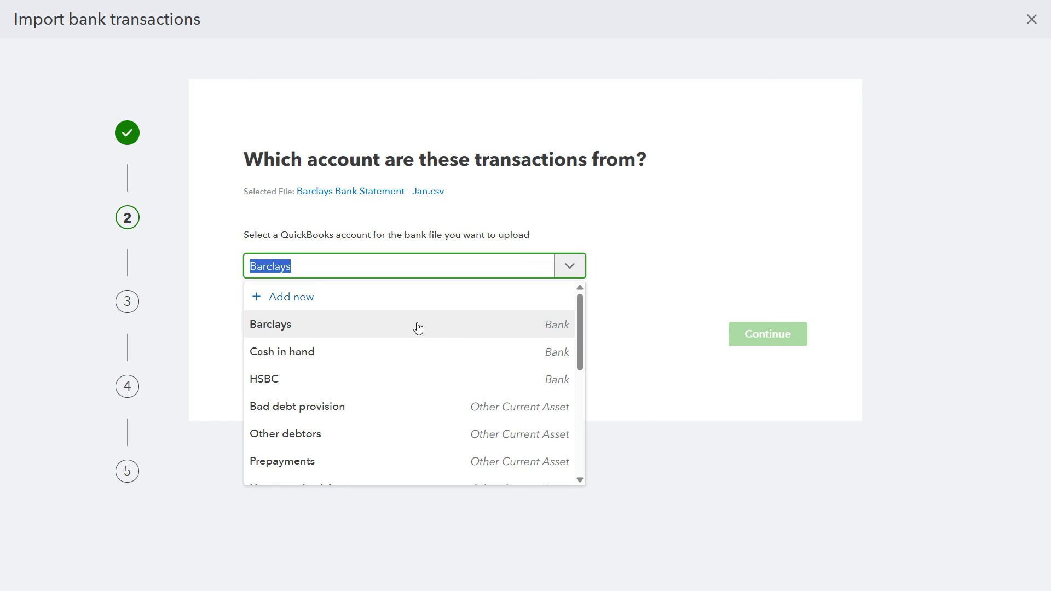
{"action": "left_click", "coordinate": [453, 336]}
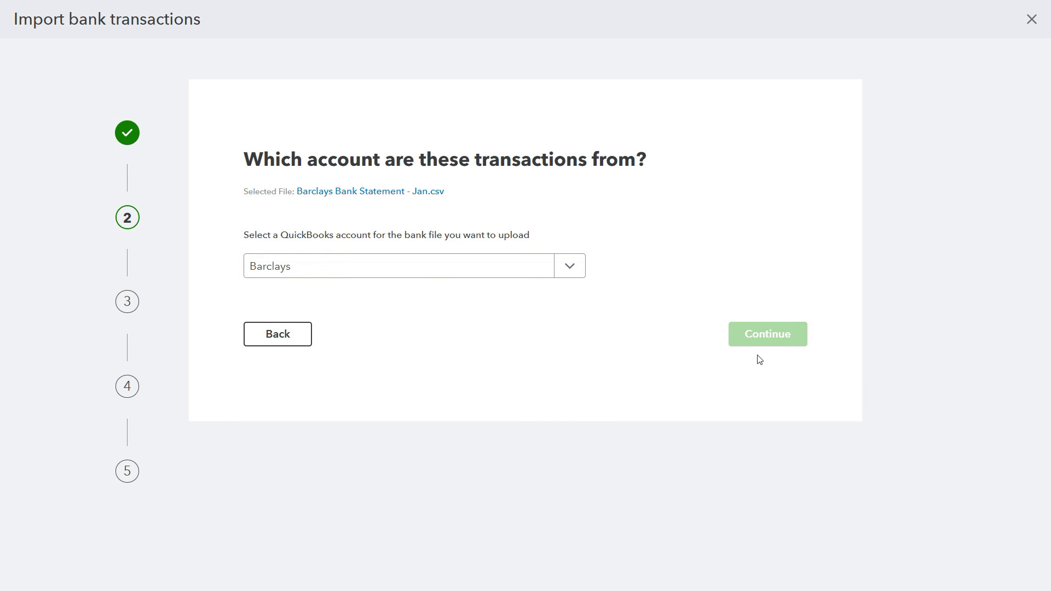
{"action": "left_click", "coordinate": [568, 266]}
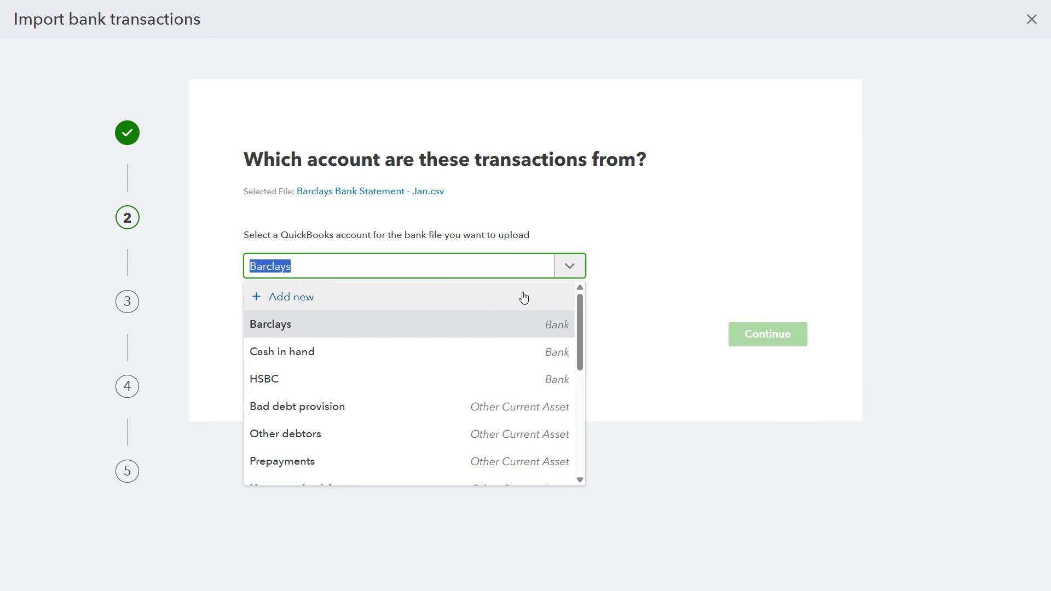
{"action": "left_click", "coordinate": [398, 327]}
{"action": "left_click", "coordinate": [509, 271]}
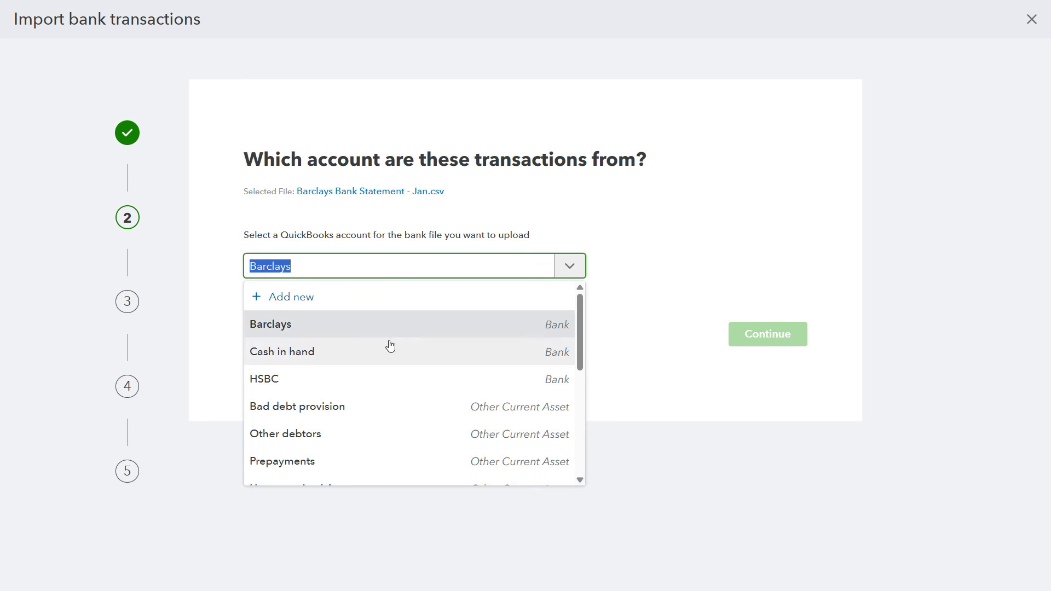
{"action": "left_click", "coordinate": [390, 345]}
{"action": "left_click", "coordinate": [570, 272]}
{"action": "left_click", "coordinate": [377, 331]}
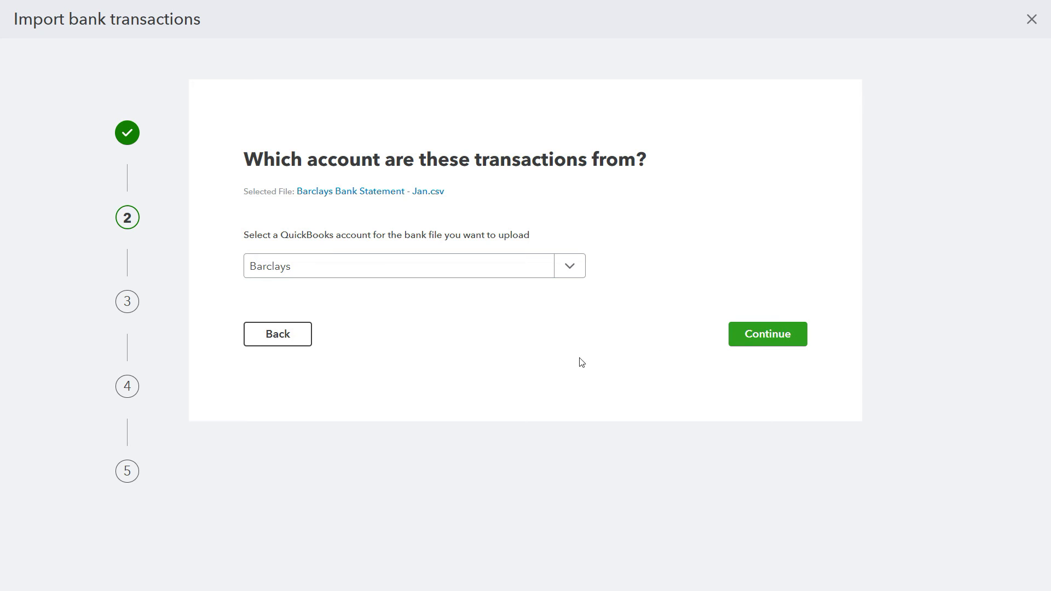
{"action": "left_click", "coordinate": [778, 336]}
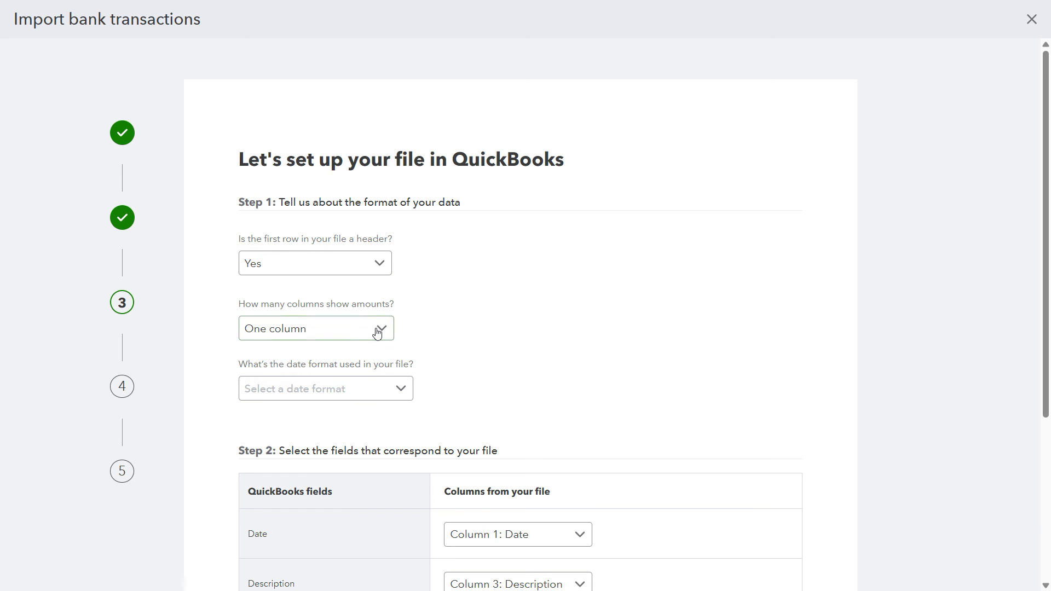
Step: Set the file's date format to MM/dd/yyyy and compare it with the Date column in the Excel statement
{"action": "left_click", "coordinate": [401, 390]}
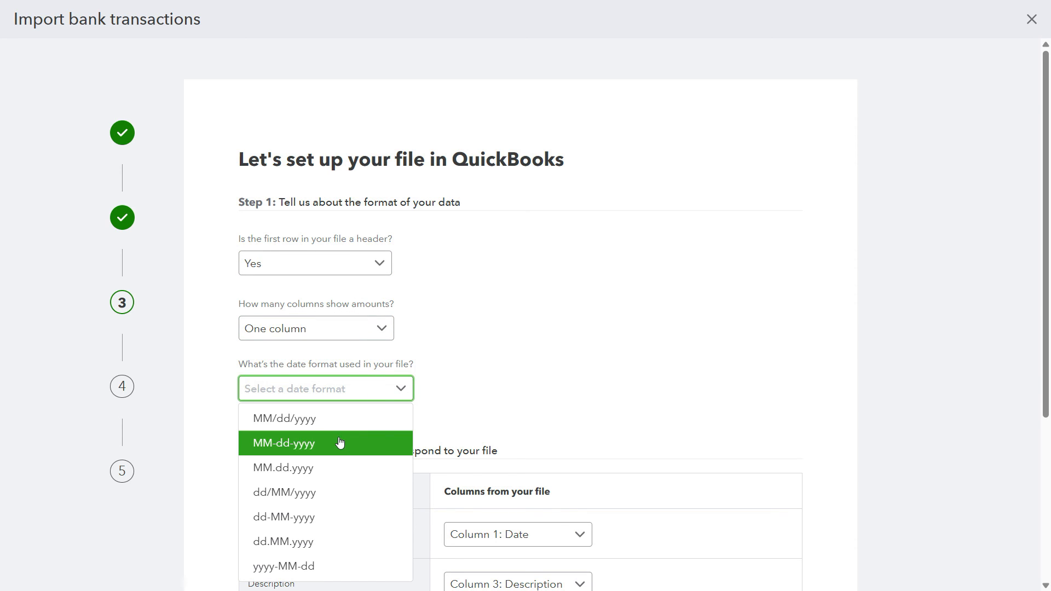
{"action": "left_click", "coordinate": [308, 427]}
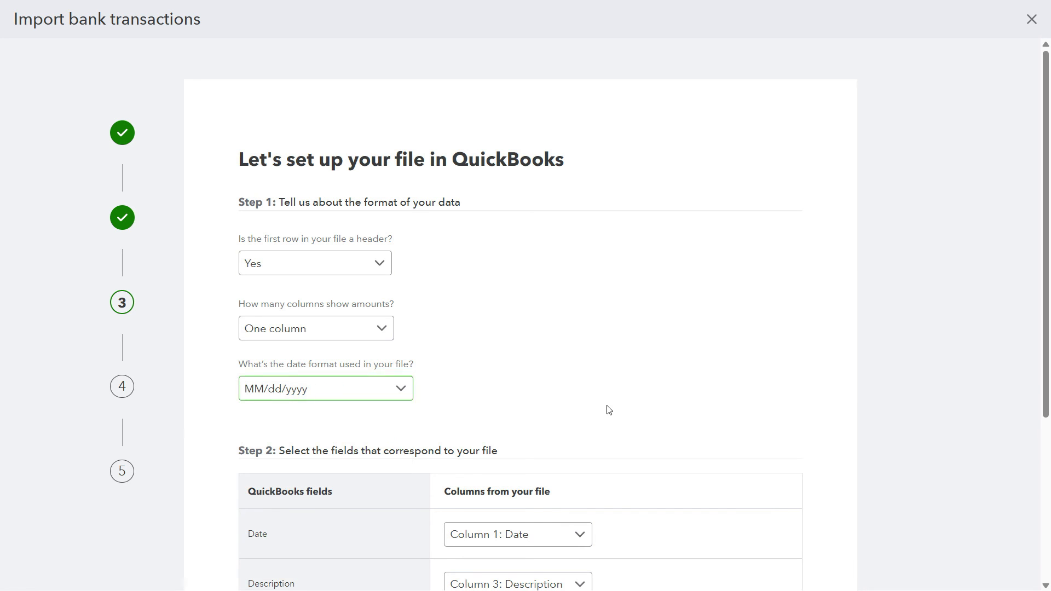
{"action": "key", "text": "alt+Tab"}
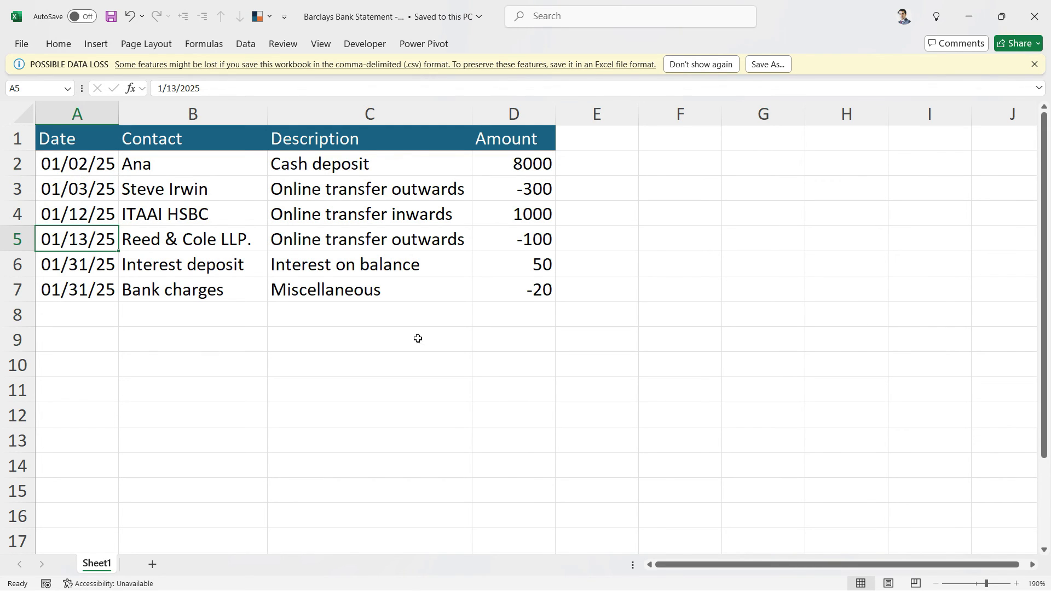
{"action": "key", "text": "alt+Tab"}
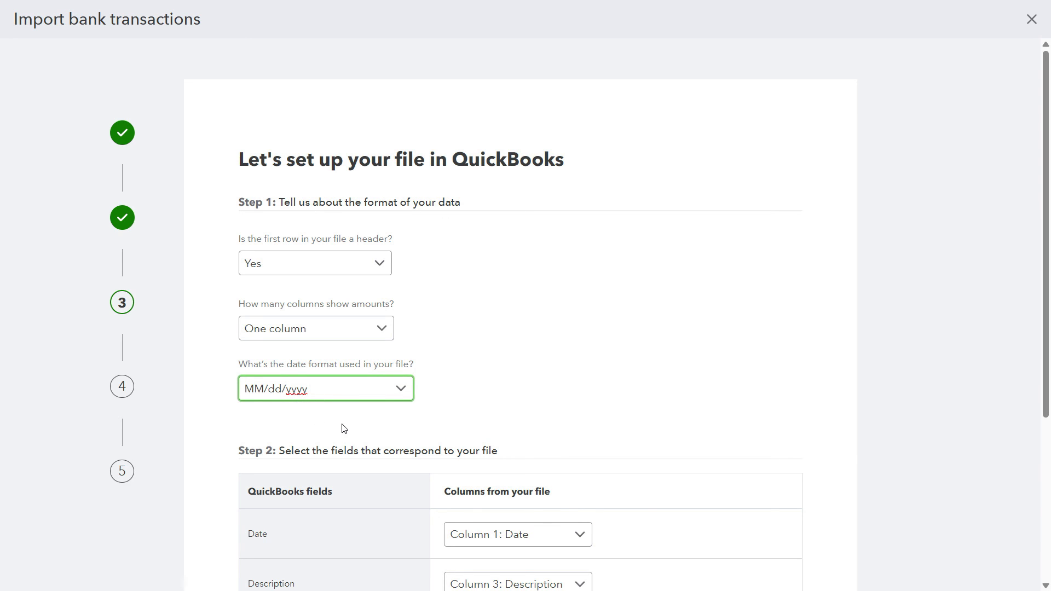
{"action": "key", "text": "alt+Tab"}
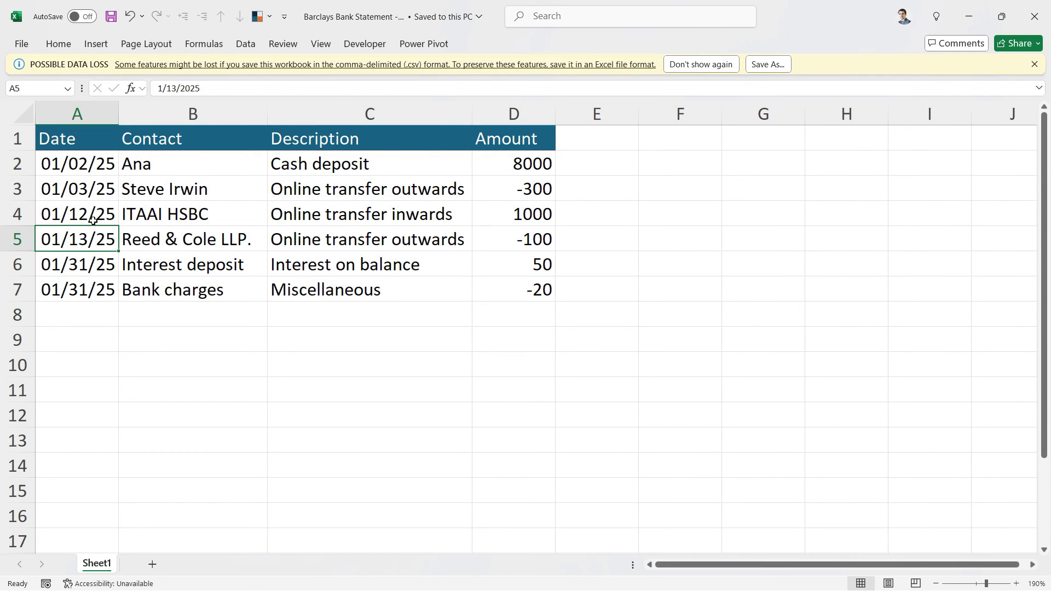
{"action": "key", "text": "alt+Tab"}
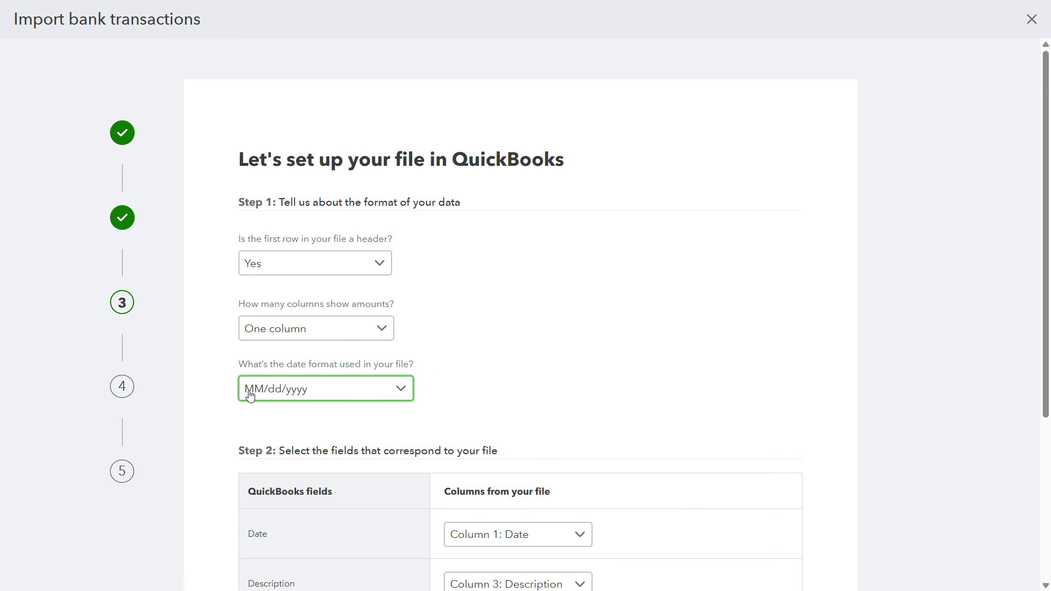
Step: Check the column mapping for date, description and amount, and continue to the transaction verification stage
{"action": "scroll", "coordinate": [729, 313], "scroll_direction": "down", "scroll_amount": 3}
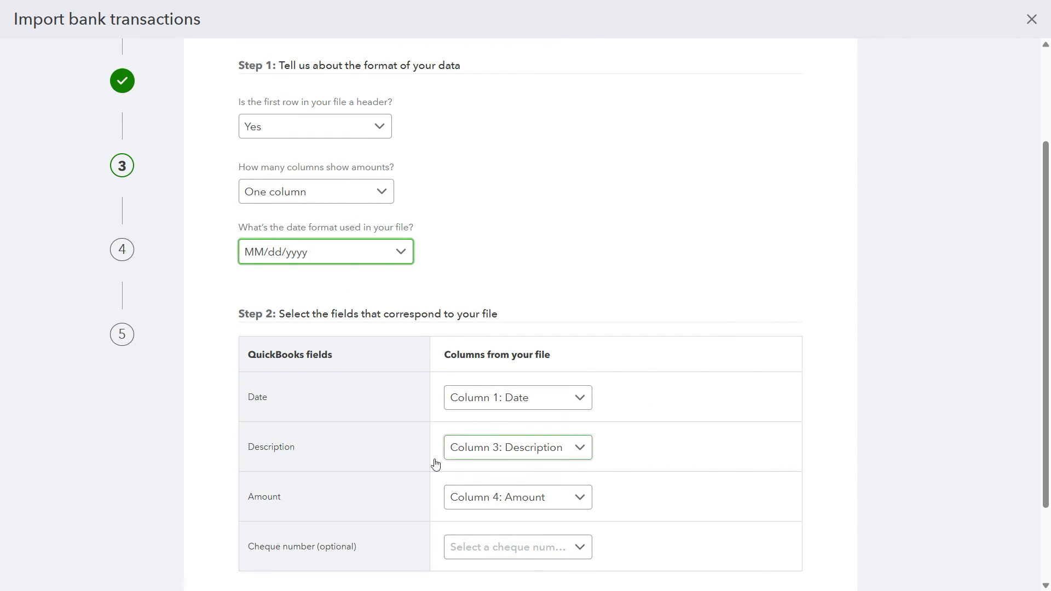
{"action": "scroll", "coordinate": [882, 392], "scroll_direction": "down", "scroll_amount": 3}
{"action": "left_click", "coordinate": [780, 512]}
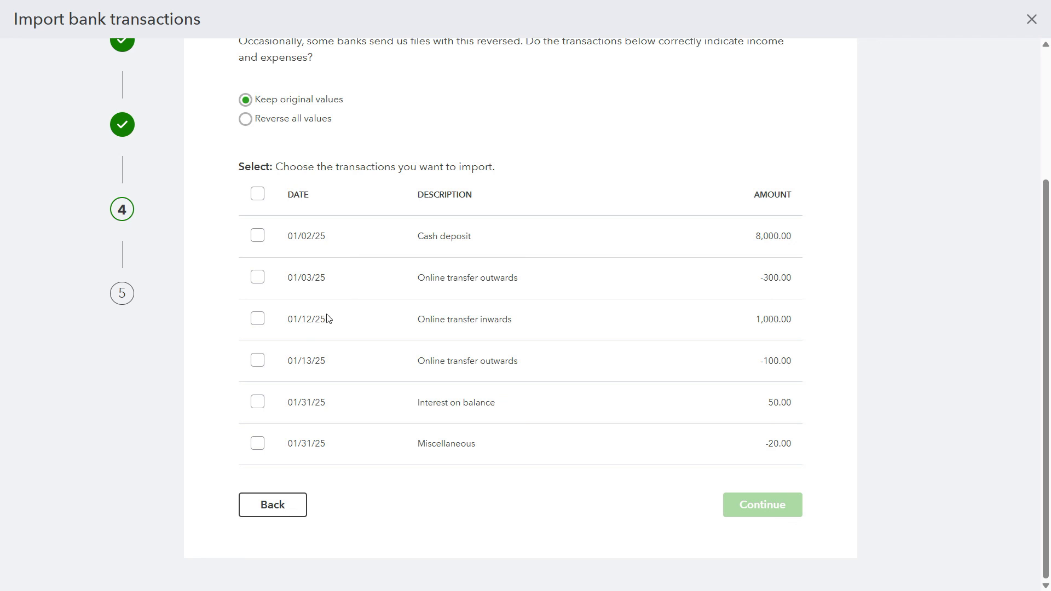
Step: Select all the listed statement transactions and confirm their import with the original values kept
{"action": "scroll", "coordinate": [559, 427], "scroll_direction": "up", "scroll_amount": 3}
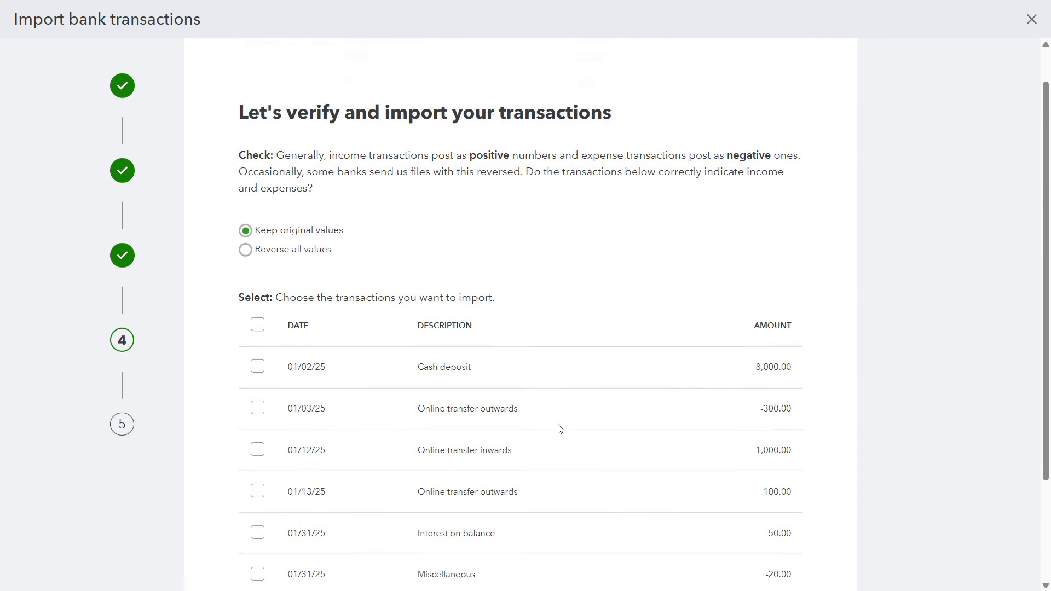
{"action": "scroll", "coordinate": [599, 244], "scroll_direction": "down", "scroll_amount": 3}
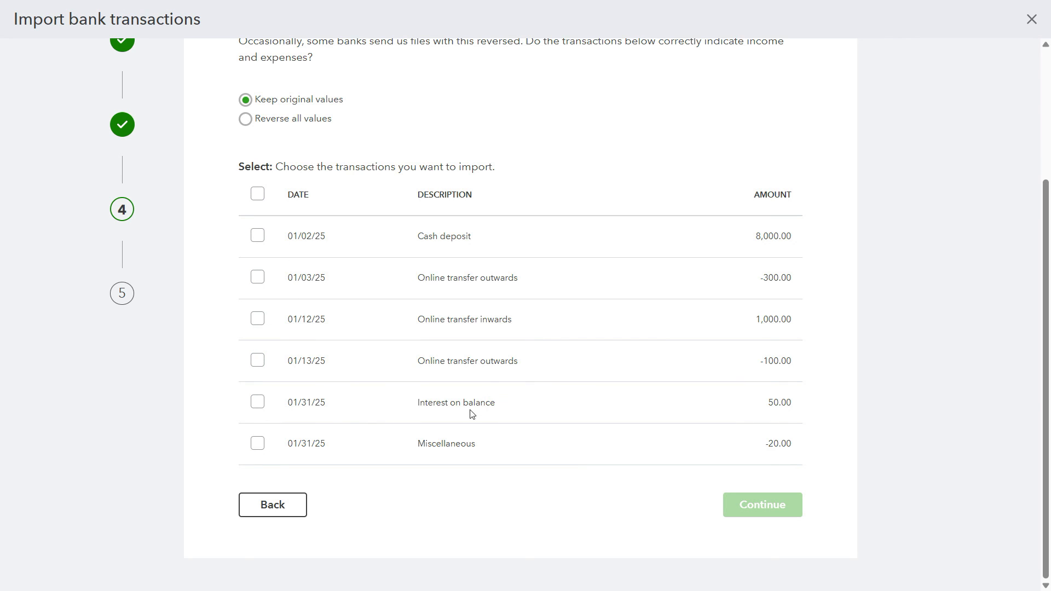
{"action": "left_click", "coordinate": [258, 196]}
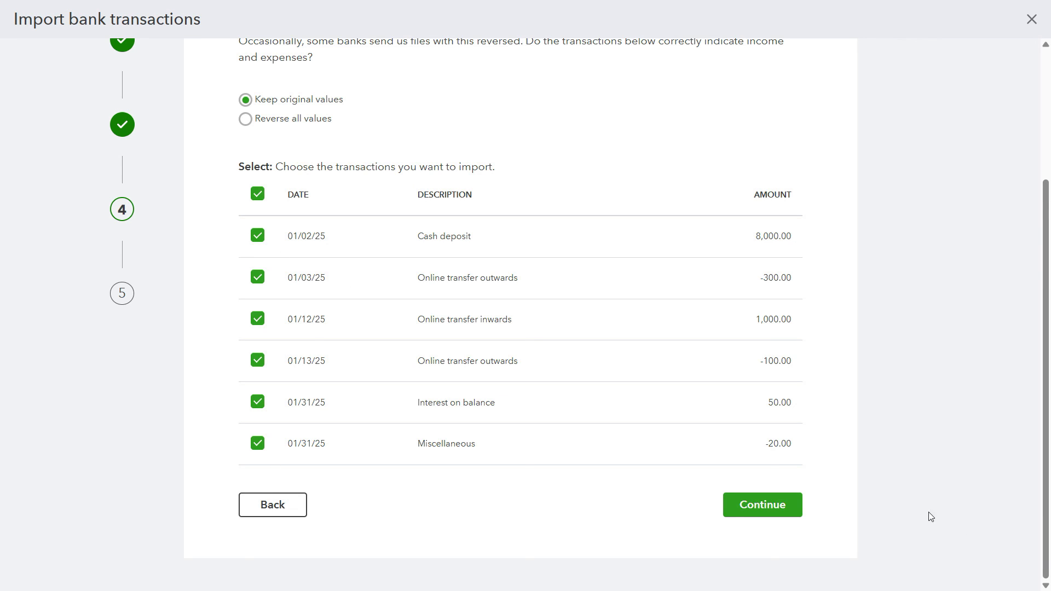
{"action": "left_click", "coordinate": [781, 508]}
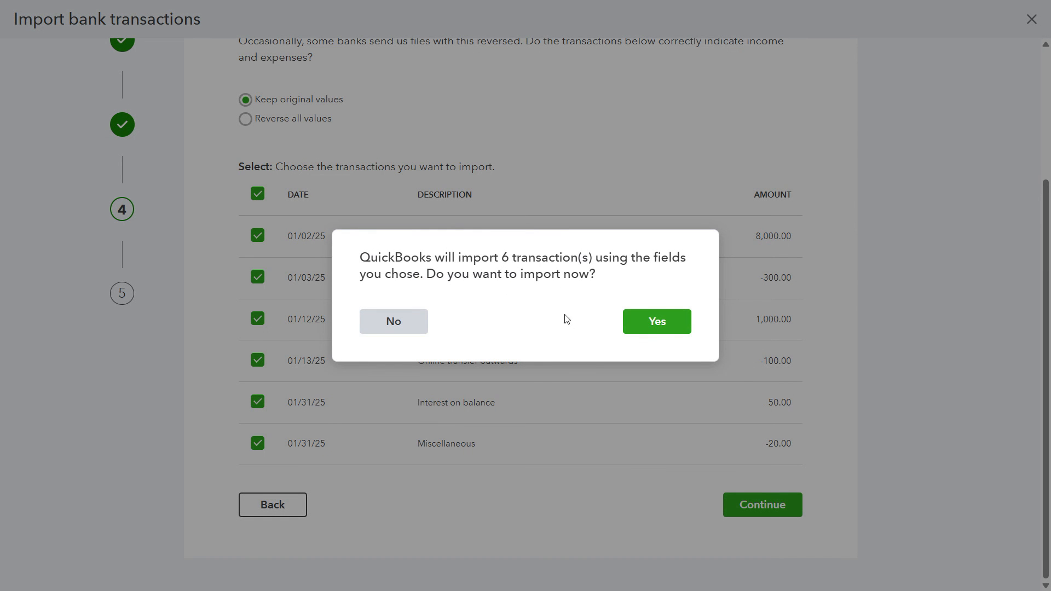
{"action": "left_click", "coordinate": [666, 325]}
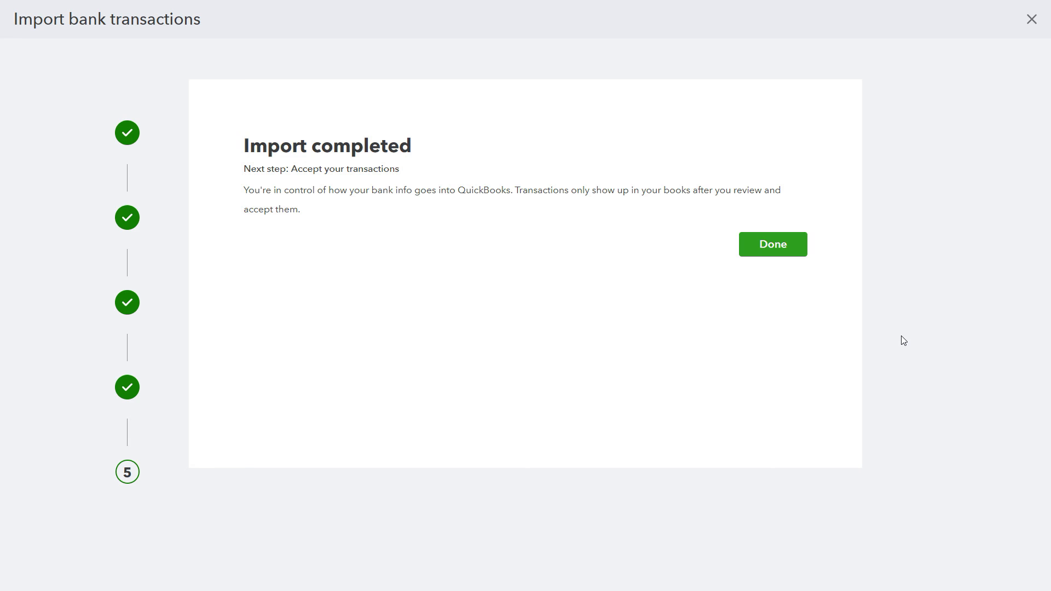
Step: Finish the import, close the bank connection pop-up and view the Barclays transactions awaiting review
{"action": "left_click", "coordinate": [777, 244]}
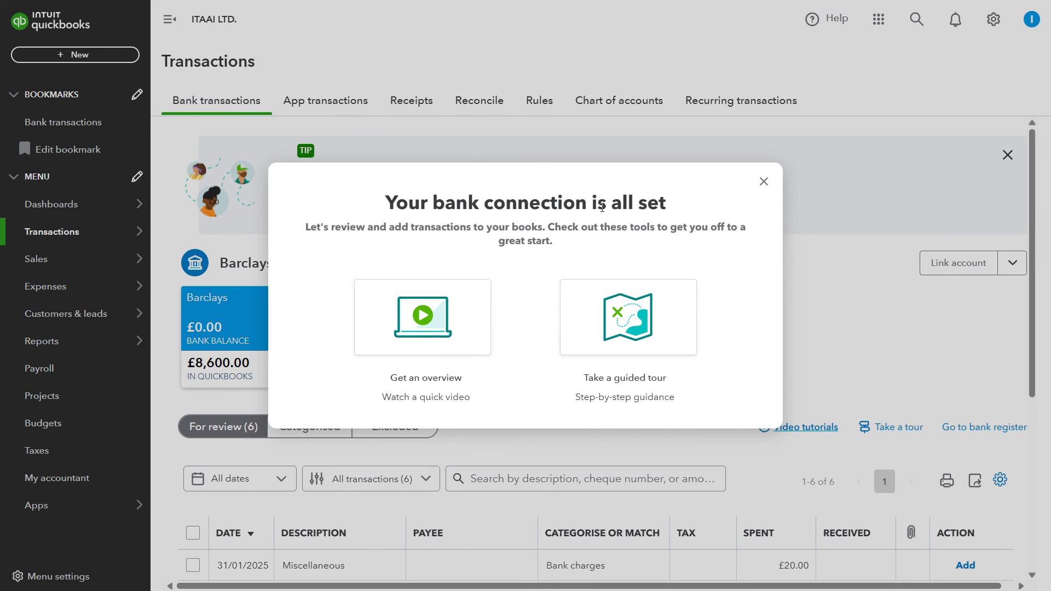
{"action": "left_click", "coordinate": [763, 182]}
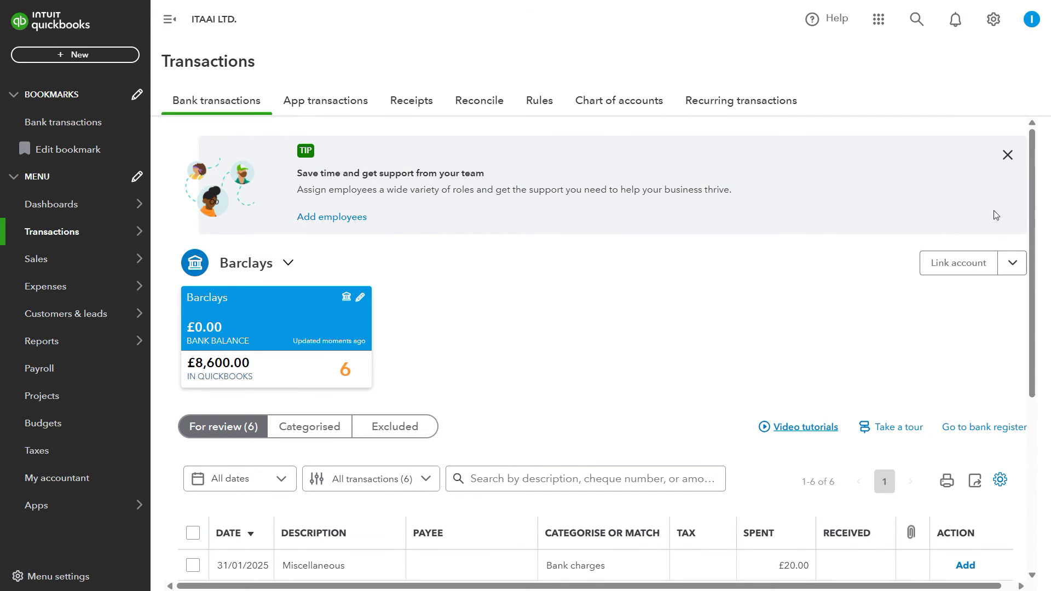
{"action": "scroll", "coordinate": [392, 301], "scroll_direction": "down", "scroll_amount": 3}
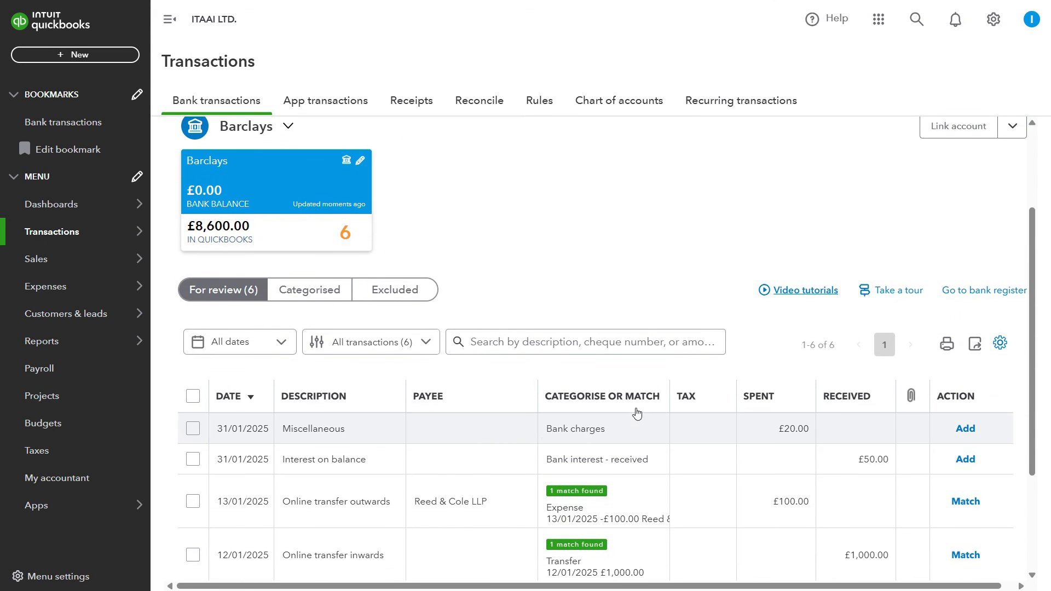